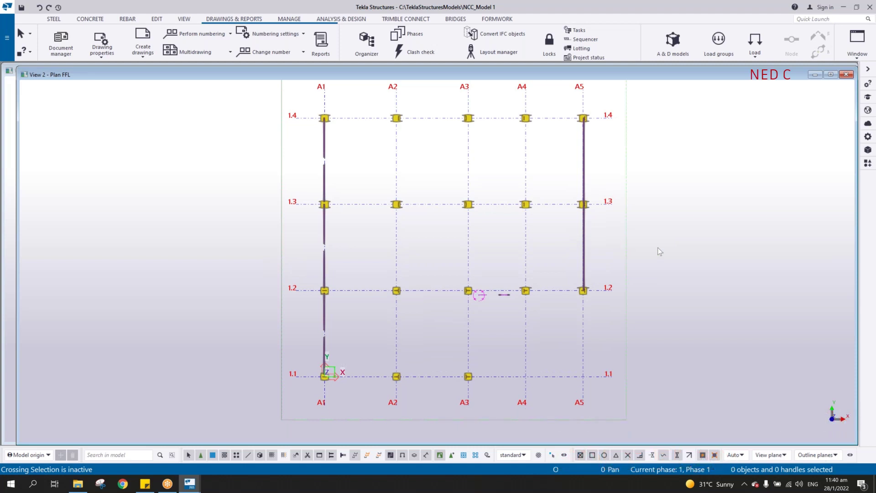
- Examine the column and base plate layout of the Plan FFL view in 3D, and restore the plan view
{"action": "middle_click_drag", "start_coordinate": [619, 239], "coordinate": [606, 241]}
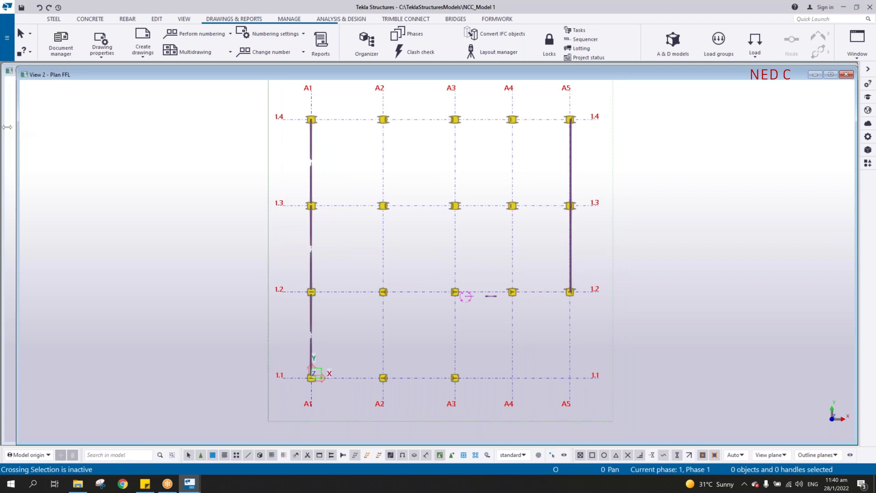
{"action": "left_click_drag", "start_coordinate": [7, 127], "coordinate": [0, 128]}
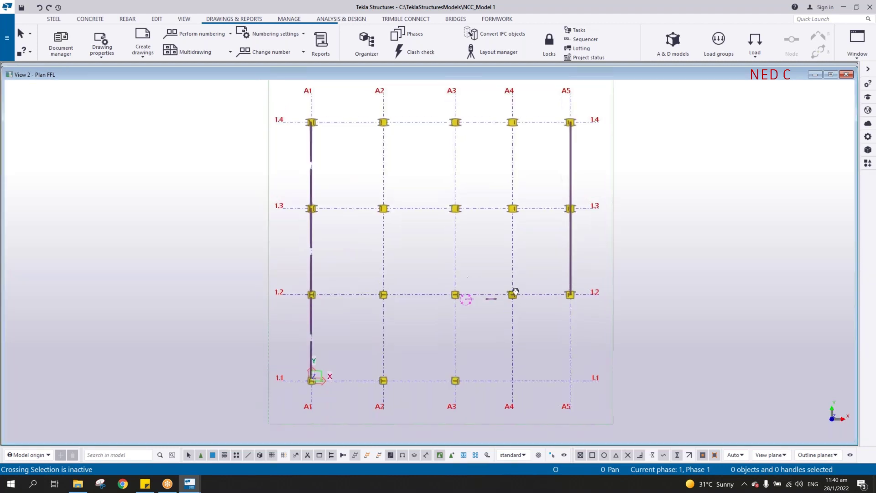
{"action": "scroll", "coordinate": [489, 221], "scroll_direction": "up", "scroll_amount": 6}
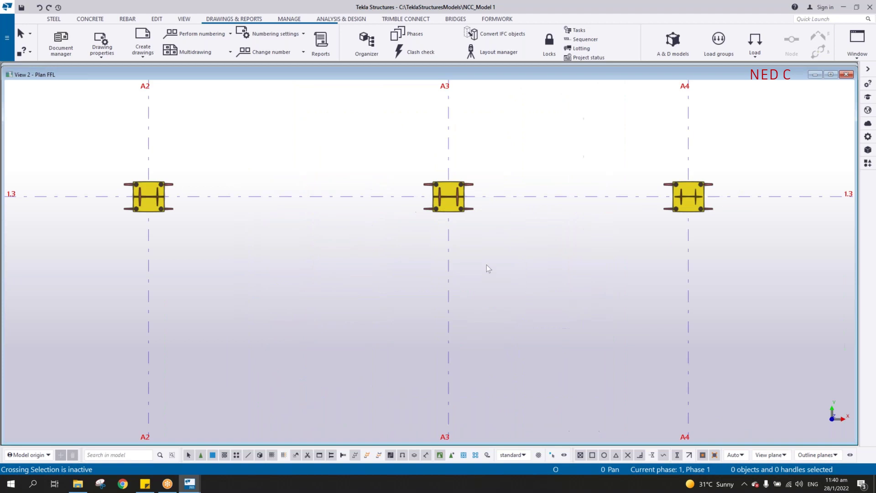
{"action": "middle_click_drag", "start_coordinate": [487, 264], "coordinate": [507, 314], "text": "ctrl"}
{"action": "scroll", "coordinate": [401, 288], "scroll_direction": "down", "scroll_amount": 5}
{"action": "middle_click_drag", "start_coordinate": [507, 314], "coordinate": [444, 356]}
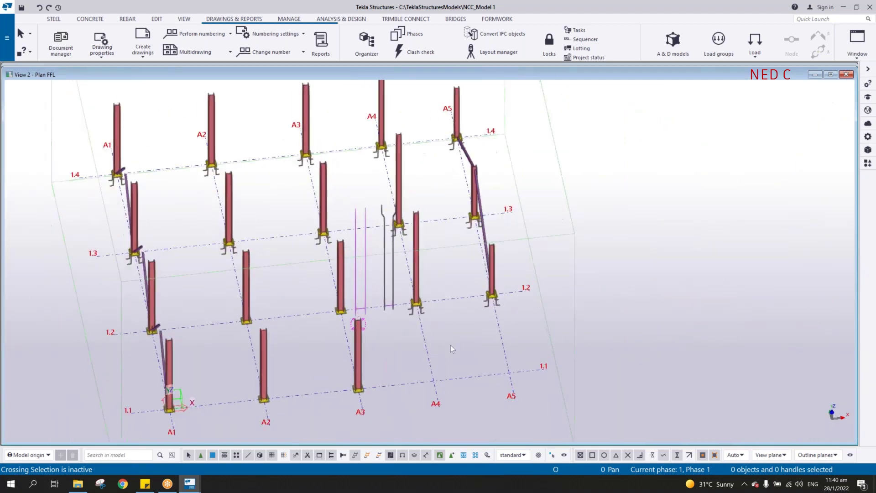
{"action": "key", "text": "ctrl+p"}
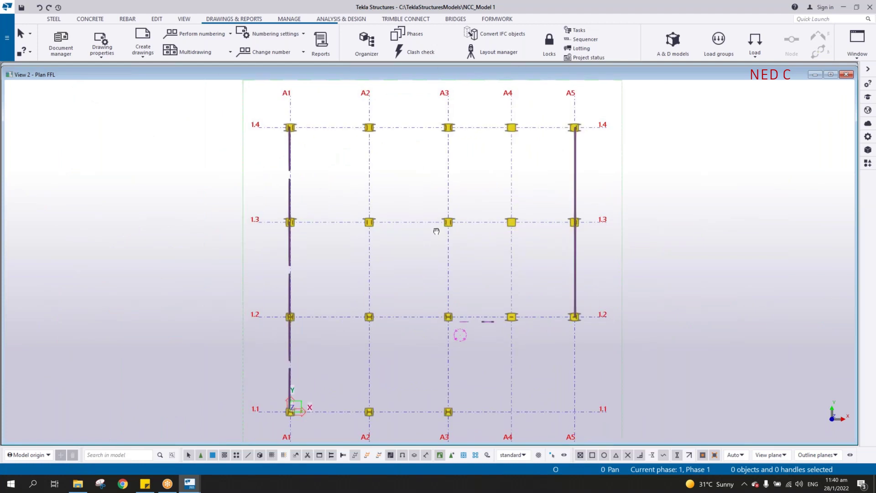
- Open the general arrangement drawing properties and load the Anchor Bolt Plan settings
{"action": "left_click", "coordinate": [105, 56]}
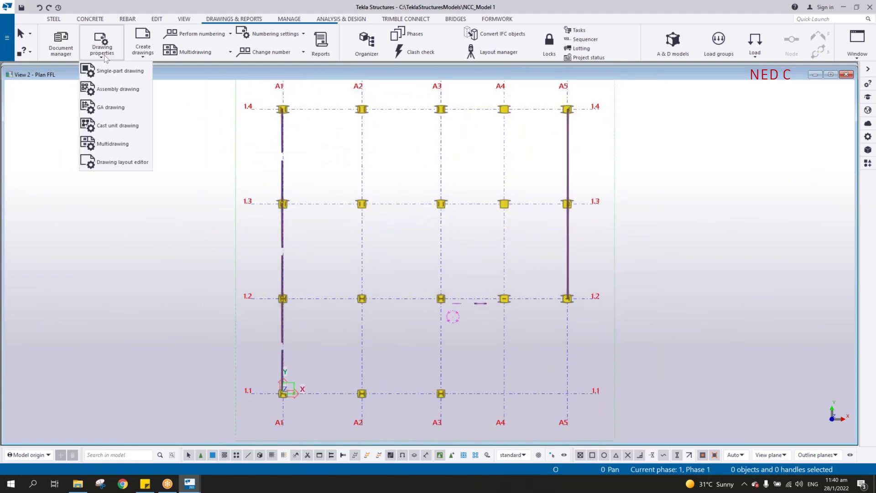
{"action": "left_click", "coordinate": [113, 109]}
{"action": "left_click_drag", "start_coordinate": [520, 87], "coordinate": [96, 95]}
{"action": "left_click", "coordinate": [199, 111]}
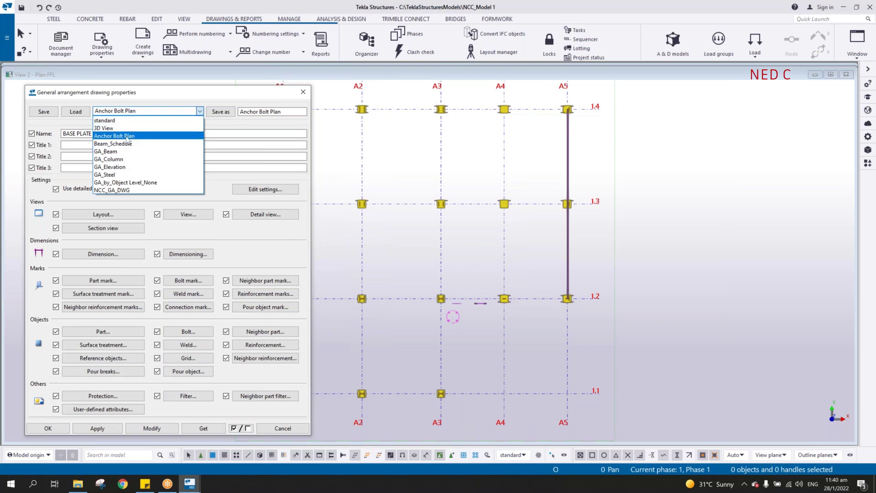
{"action": "left_click", "coordinate": [114, 136]}
{"action": "left_click", "coordinate": [76, 111]}
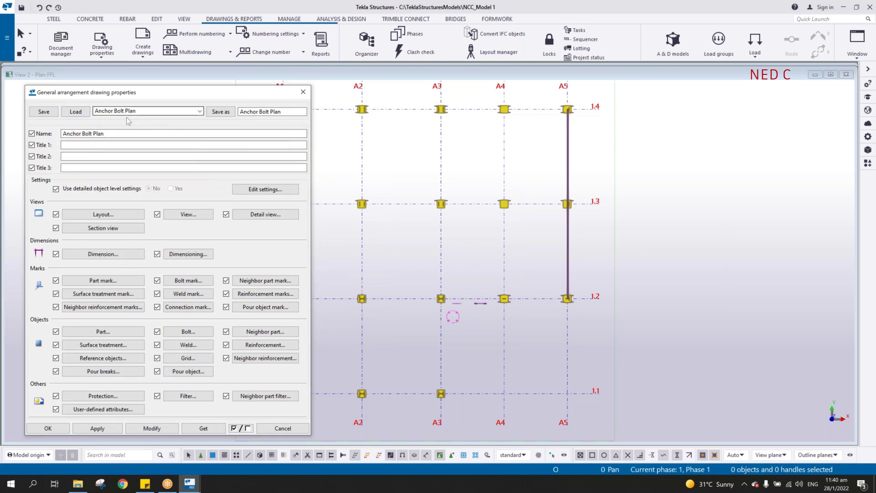
{"action": "left_click_drag", "start_coordinate": [180, 88], "coordinate": [243, 70]}
{"action": "left_click_drag", "start_coordinate": [176, 119], "coordinate": [81, 129]}
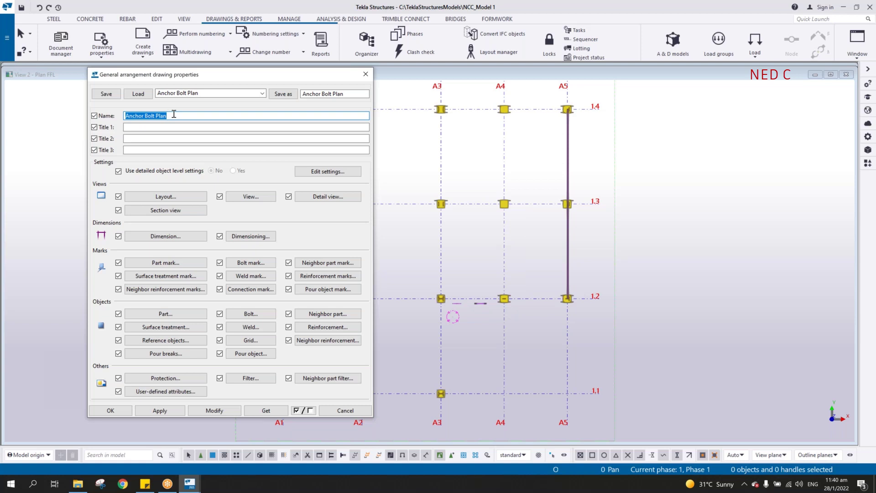
- Set the drawing layout to GA with a specified drawing size of A1 (804x557)
{"action": "left_click", "coordinate": [192, 199]}
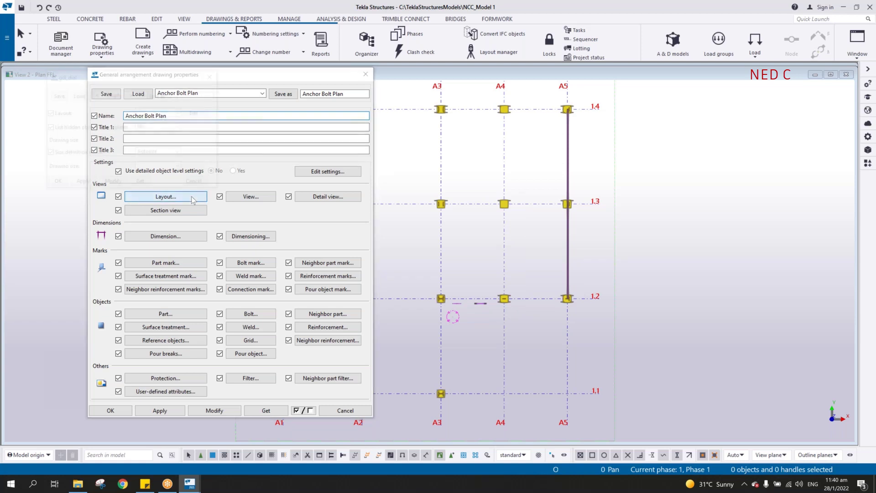
{"action": "left_click", "coordinate": [162, 113]}
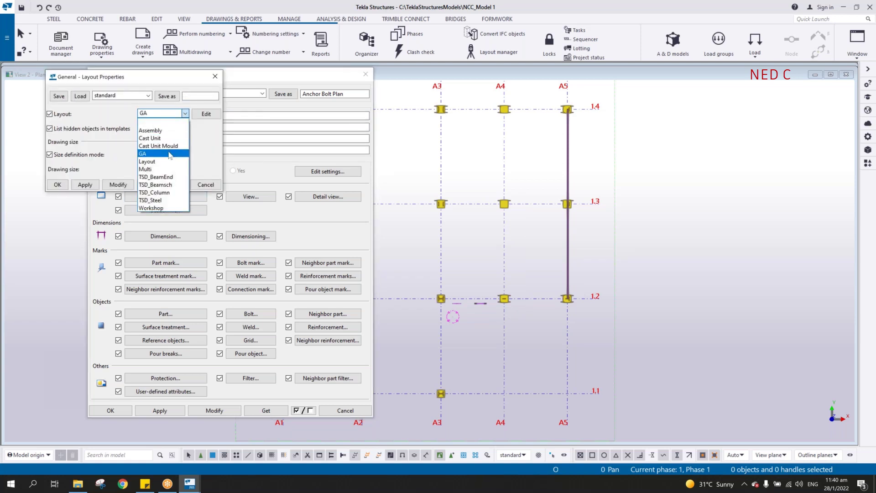
{"action": "left_click", "coordinate": [169, 152]}
{"action": "left_click", "coordinate": [169, 154]}
{"action": "left_click", "coordinate": [170, 155]}
{"action": "left_click", "coordinate": [170, 156]}
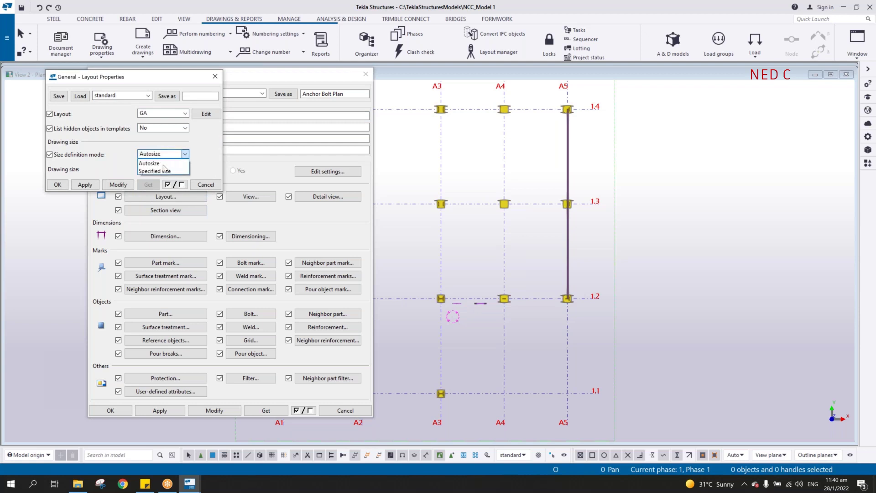
{"action": "left_click", "coordinate": [163, 171]}
{"action": "left_click", "coordinate": [162, 168]}
{"action": "left_click", "coordinate": [146, 176]}
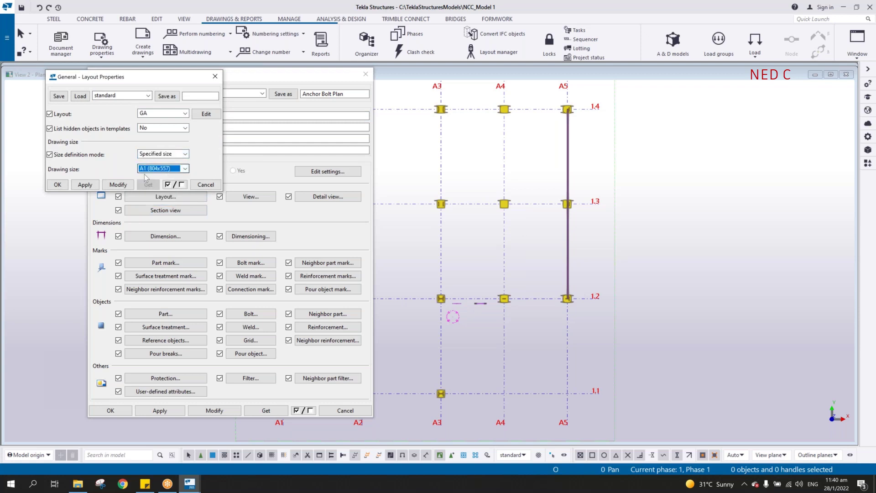
{"action": "left_click", "coordinate": [86, 184]}
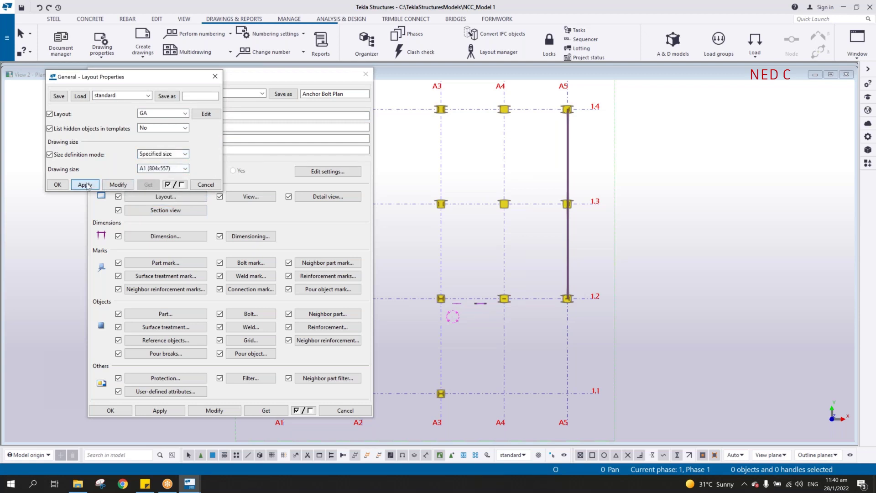
{"action": "left_click", "coordinate": [58, 185]}
- Set the view scale to 1/50 in the view properties and open their anchor bolt plan settings
{"action": "left_click", "coordinate": [251, 197]}
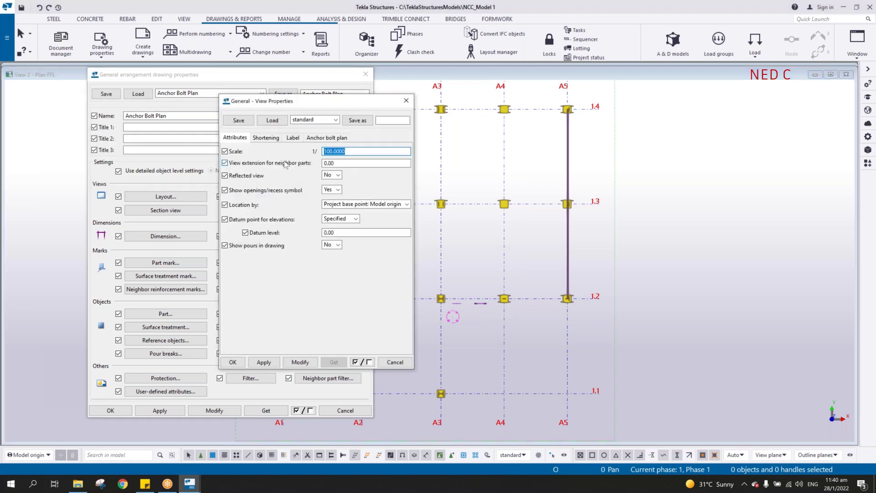
{"action": "type", "text": "50"}
{"action": "left_click", "coordinate": [268, 363]}
{"action": "mouse_move", "coordinate": [351, 105]}
{"action": "left_mouse_down"}
{"action": "mouse_move", "coordinate": [491, 116]}
{"action": "mouse_move", "coordinate": [513, 128]}
{"action": "left_mouse_up"}
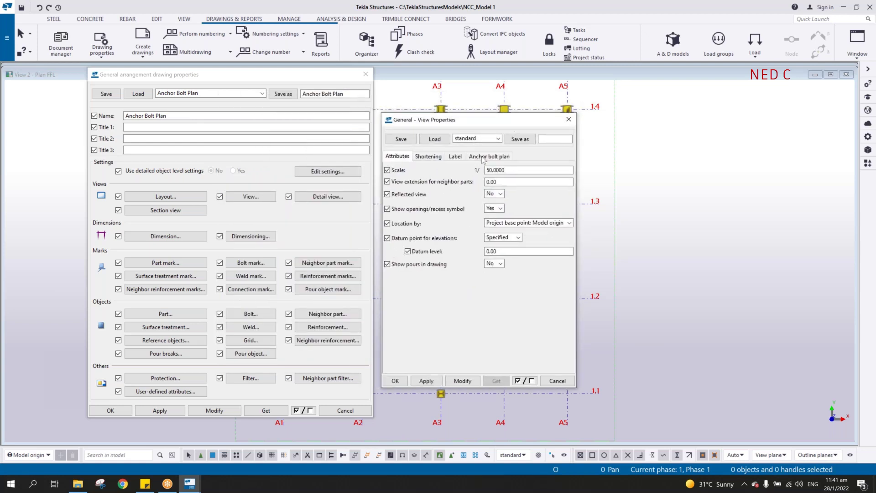
{"action": "left_click", "coordinate": [483, 158]}
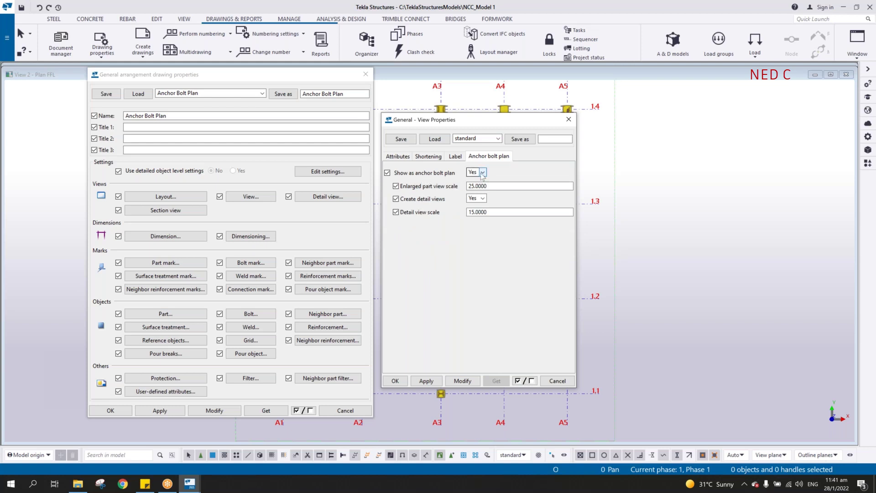
- Set the anchor bolt plan's enlarged part view scale to 20
{"action": "left_click", "coordinate": [139, 94]}
{"action": "double_click", "coordinate": [493, 186]}
{"action": "type", "text": "20"}
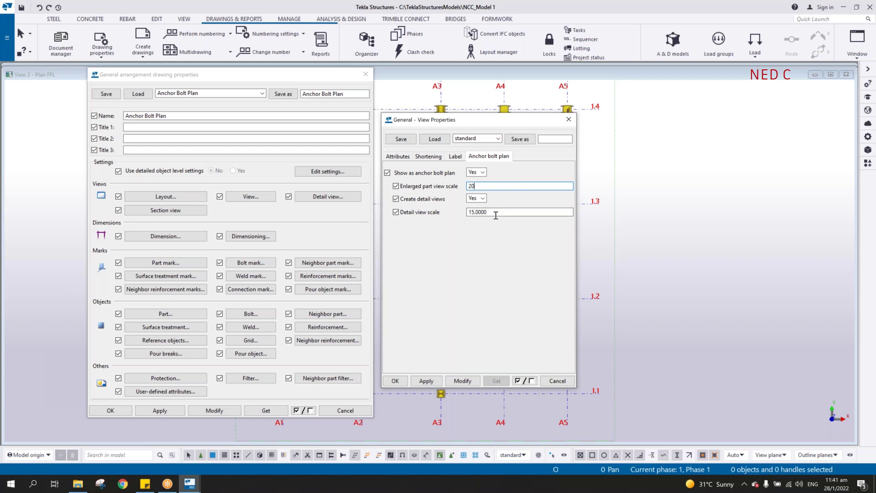
{"action": "left_click_drag", "start_coordinate": [495, 213], "coordinate": [449, 223]}
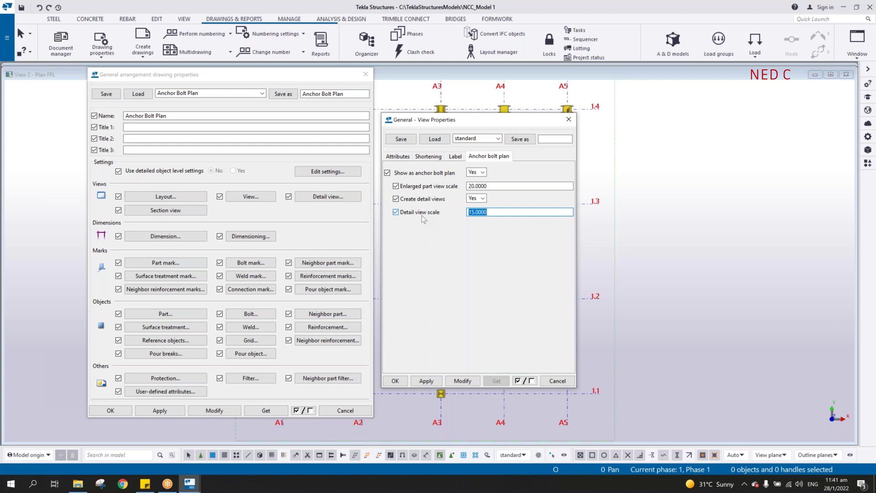
- Set the anchor bolt plan's enlarged part view scale to 35 and accept the view properties
{"action": "double_click", "coordinate": [496, 186]}
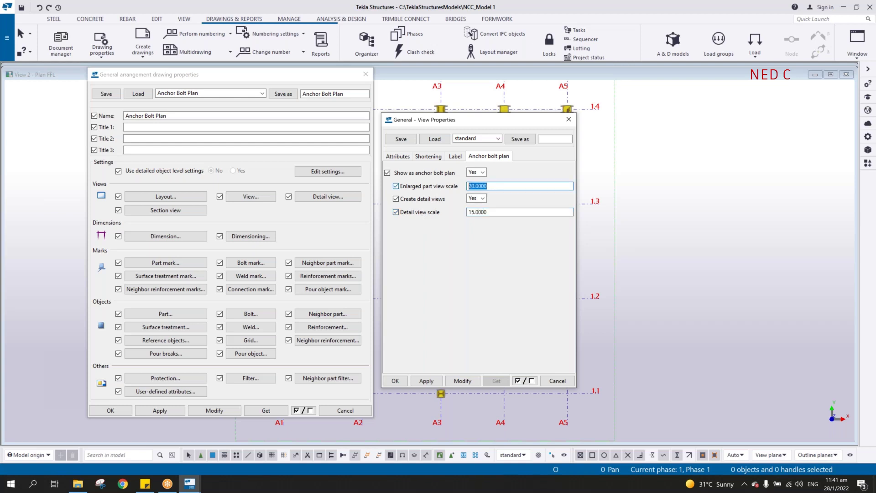
{"action": "type", "text": "35"}
{"action": "left_click", "coordinate": [426, 381]}
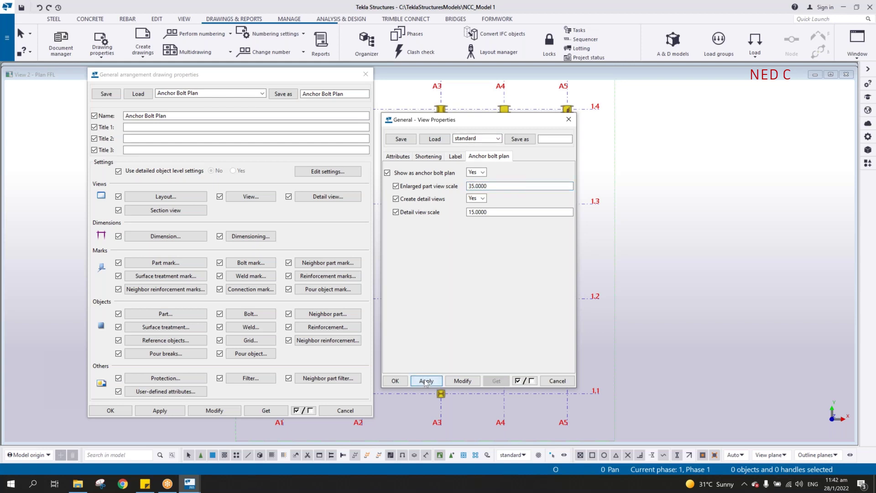
{"action": "left_click", "coordinate": [395, 381]}
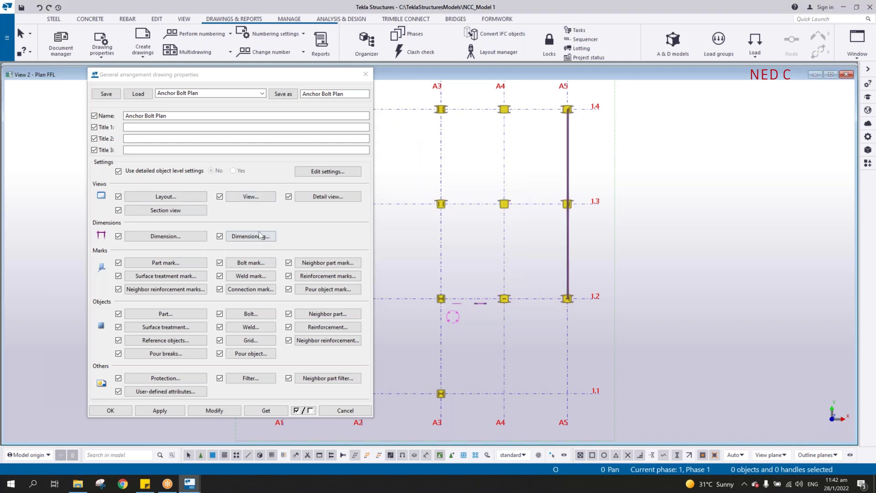
- Turn on the overall grid dimension and position the grid dimensions Left horizontally and Above vertically
{"action": "left_click", "coordinate": [260, 235]}
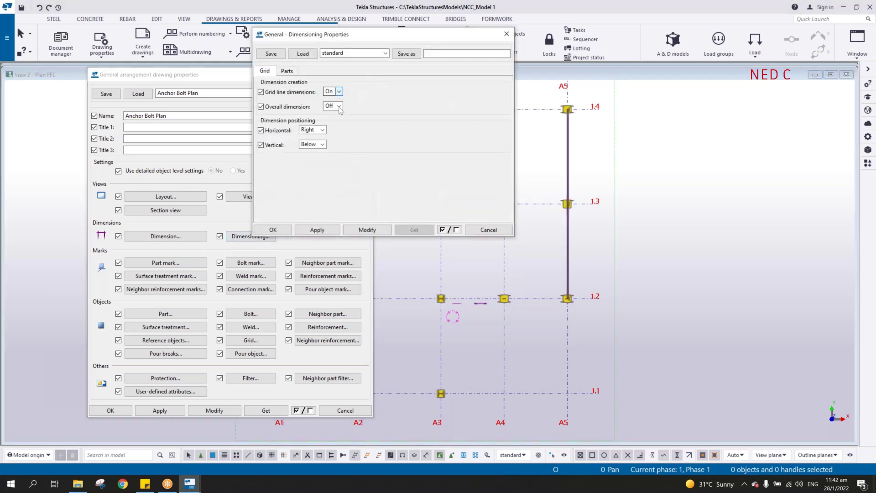
{"action": "left_click", "coordinate": [340, 106]}
{"action": "left_click", "coordinate": [332, 115]}
{"action": "left_click", "coordinate": [322, 131]}
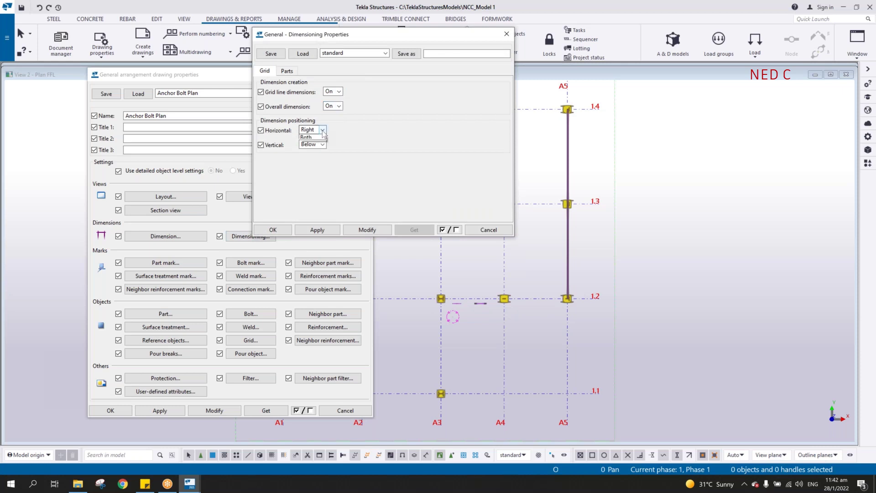
{"action": "left_click", "coordinate": [310, 139]}
{"action": "left_click", "coordinate": [322, 145]}
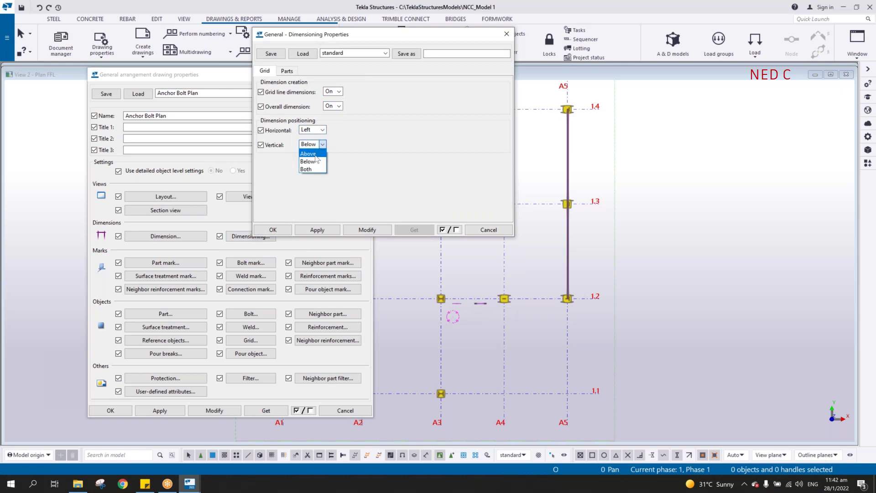
{"action": "left_click", "coordinate": [315, 155]}
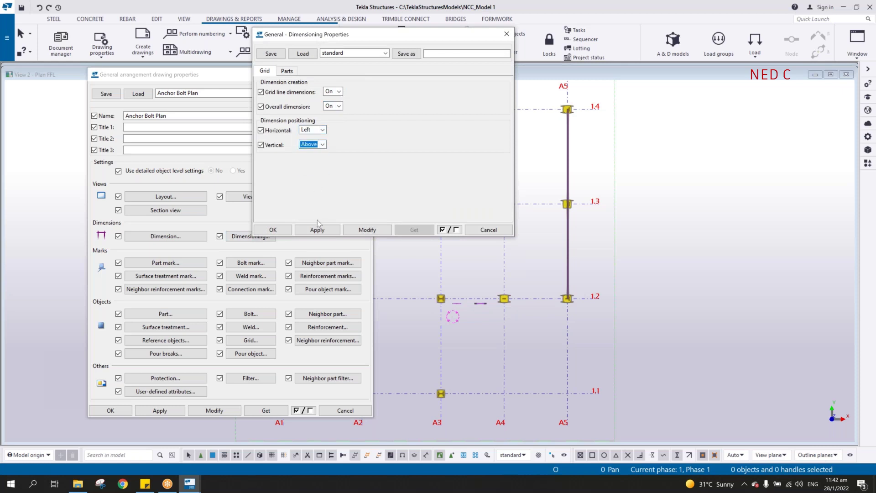
{"action": "left_click", "coordinate": [273, 229]}
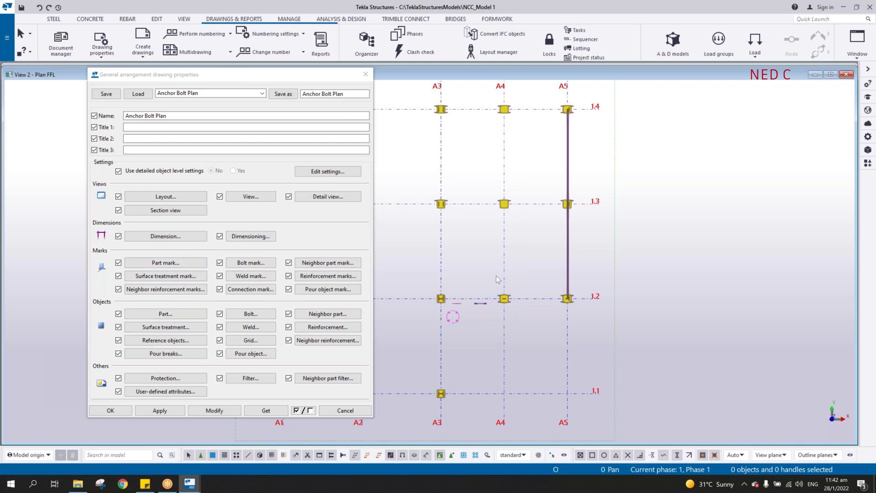
- Apply the general arrangement drawing properties and close them
{"action": "middle_click_drag", "start_coordinate": [496, 275], "coordinate": [641, 276]}
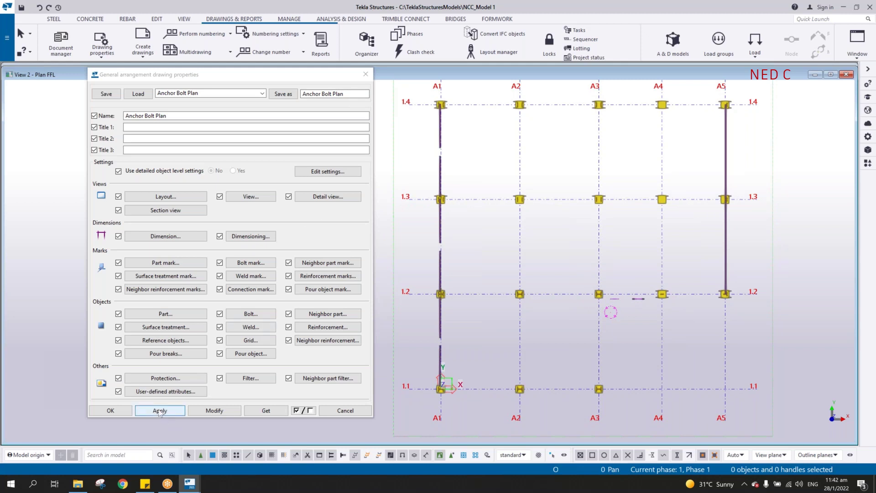
{"action": "left_click", "coordinate": [159, 410]}
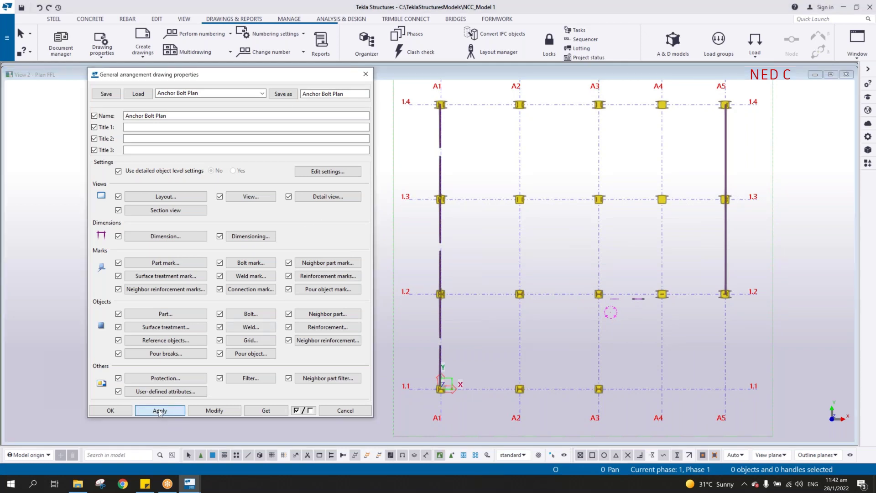
{"action": "left_click", "coordinate": [125, 412]}
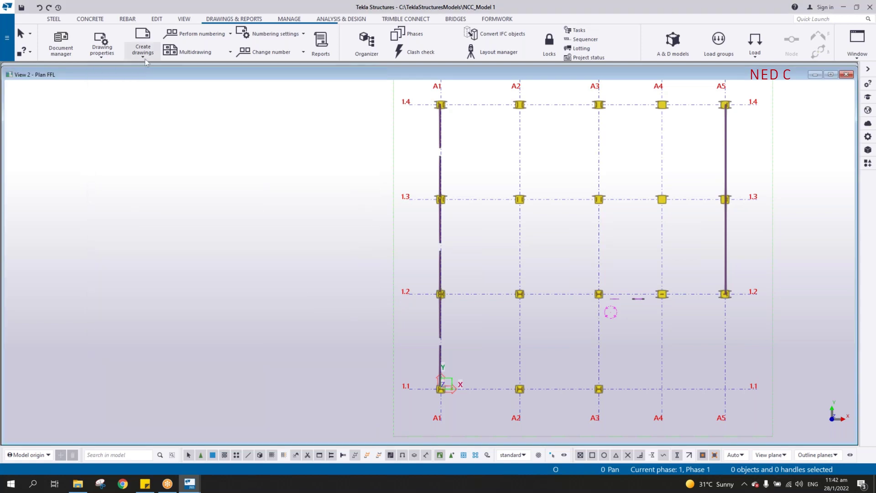
- Create a general arrangement drawing from the Plan FFL view, opening it on creation, and maximize the drawing window
{"action": "left_click", "coordinate": [144, 57]}
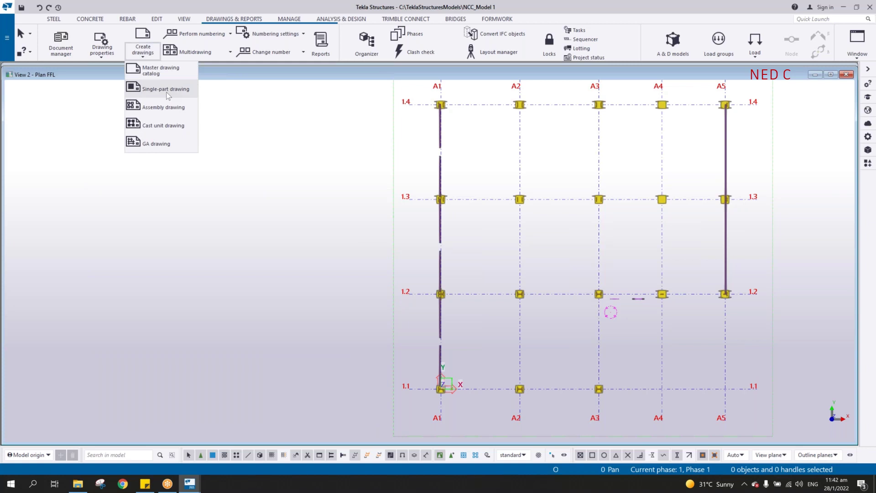
{"action": "left_click", "coordinate": [164, 144]}
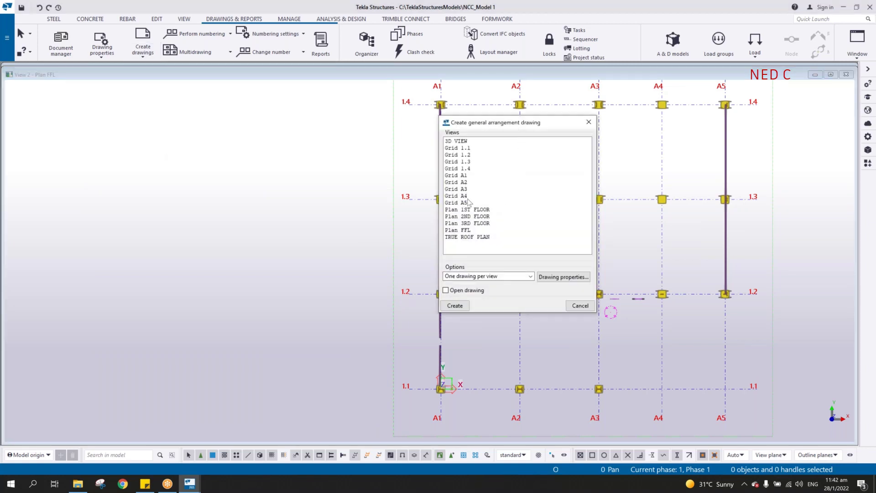
{"action": "left_click", "coordinate": [469, 230]}
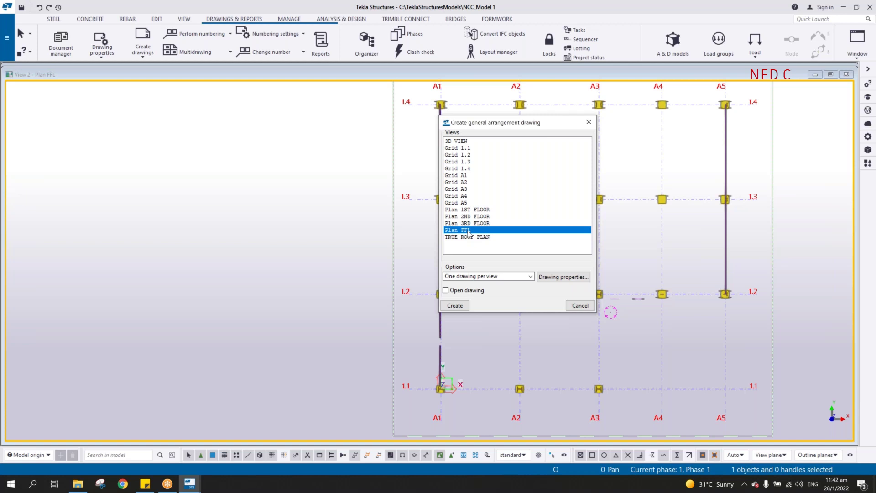
{"action": "left_click", "coordinate": [445, 290]}
{"action": "left_click", "coordinate": [458, 306]}
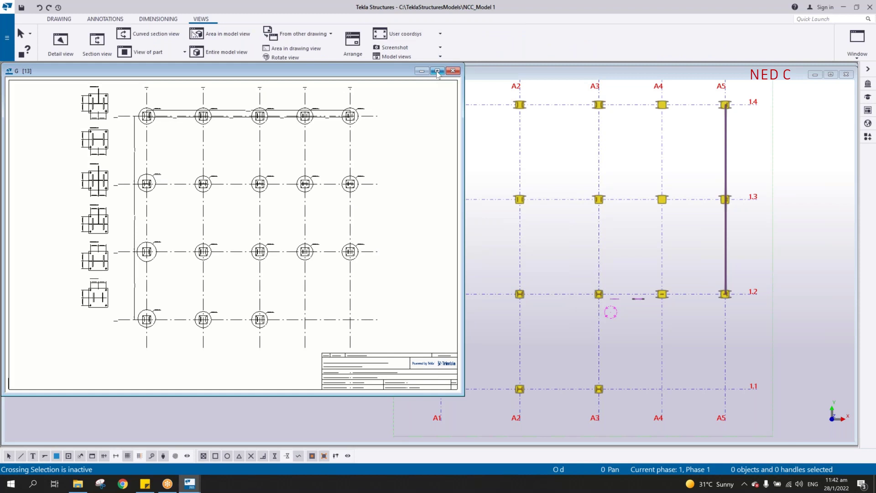
{"action": "left_click", "coordinate": [437, 71]}
{"action": "scroll", "coordinate": [411, 128], "scroll_direction": "up", "scroll_amount": 4}
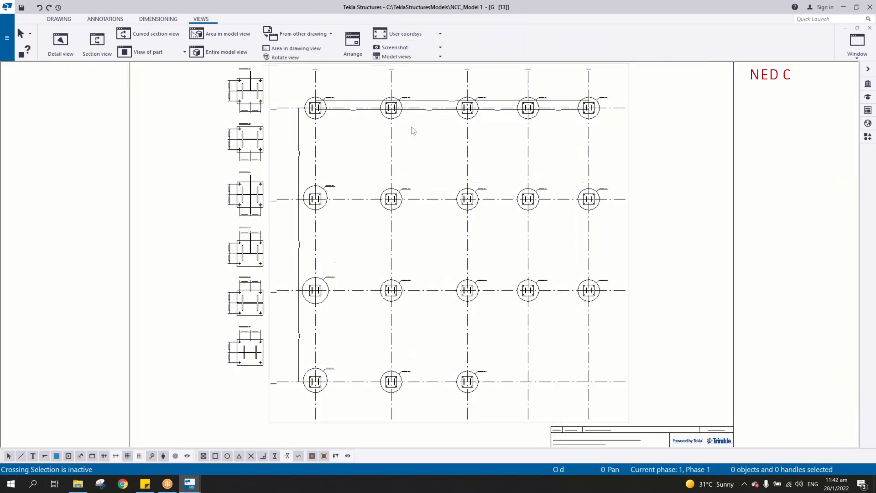
- Move the overall and bay grid dimensions along the A1–A5 grids above the base plate details on grid 1.4
{"action": "left_click", "coordinate": [463, 182]}
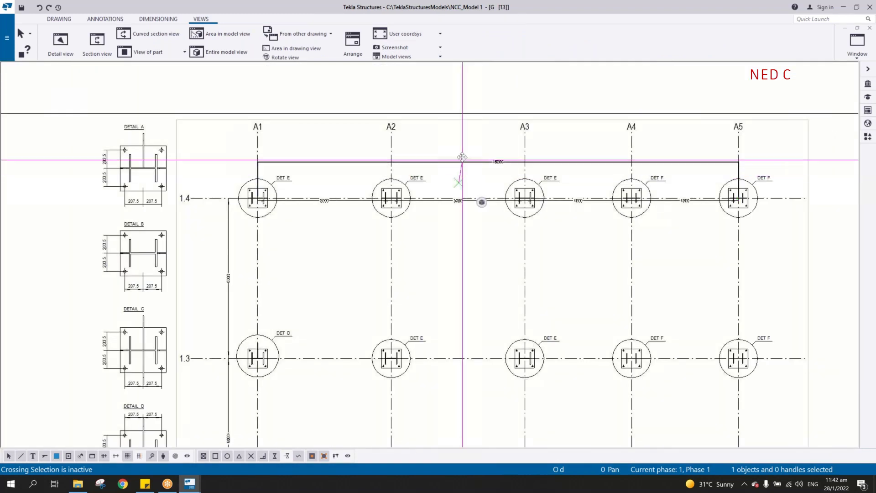
{"action": "scroll", "coordinate": [475, 178], "scroll_direction": "up", "scroll_amount": 2}
{"action": "left_click", "coordinate": [458, 201]}
{"action": "left_click_drag", "start_coordinate": [459, 201], "coordinate": [456, 156]}
- Move the vertical grid dimensions between grids 1.4 and 1.1 further outward, away from the column A1 details
{"action": "middle_click_drag", "start_coordinate": [264, 230], "coordinate": [369, 171]}
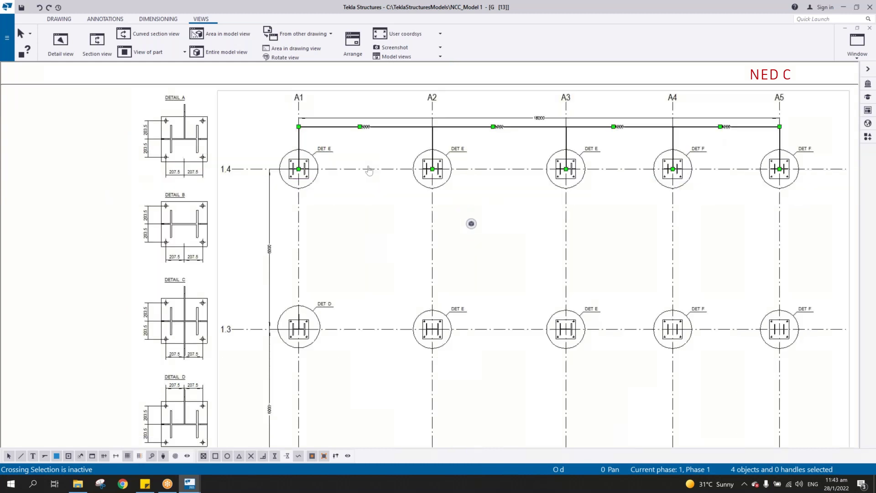
{"action": "left_click", "coordinate": [337, 202]}
{"action": "left_click_drag", "start_coordinate": [337, 202], "coordinate": [301, 224]}
{"action": "left_click", "coordinate": [334, 205]}
{"action": "key", "text": "Escape"}
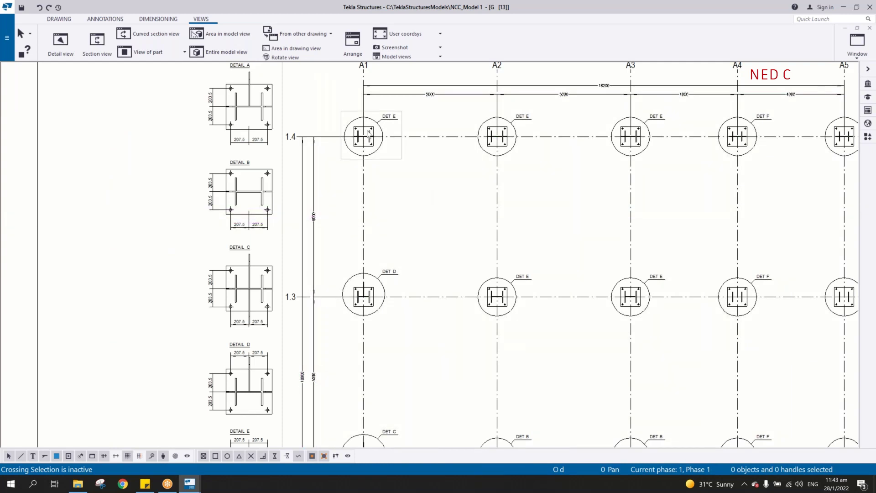
- Examine the base plate and its detail mark at the intersection of grids A1 and 1.4
{"action": "scroll", "coordinate": [350, 124], "scroll_direction": "up", "scroll_amount": 1}
{"action": "scroll", "coordinate": [351, 126], "scroll_direction": "up", "scroll_amount": 4}
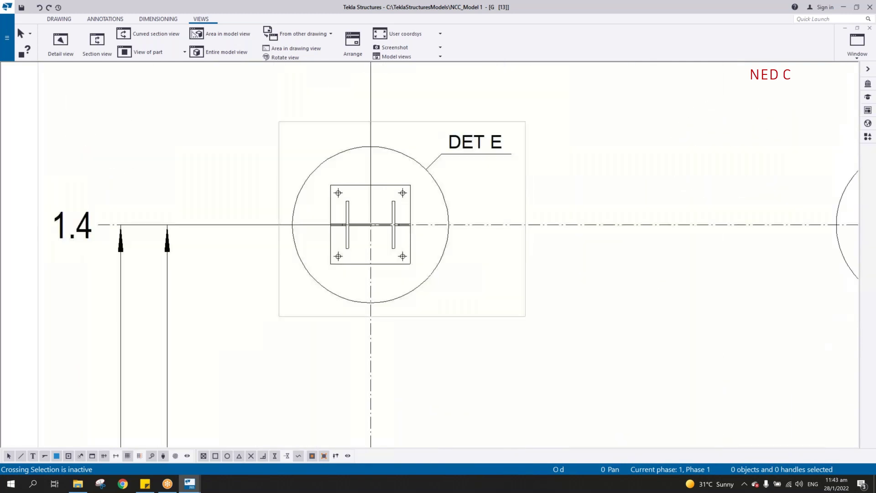
{"action": "scroll", "coordinate": [397, 229], "scroll_direction": "down", "scroll_amount": 5}
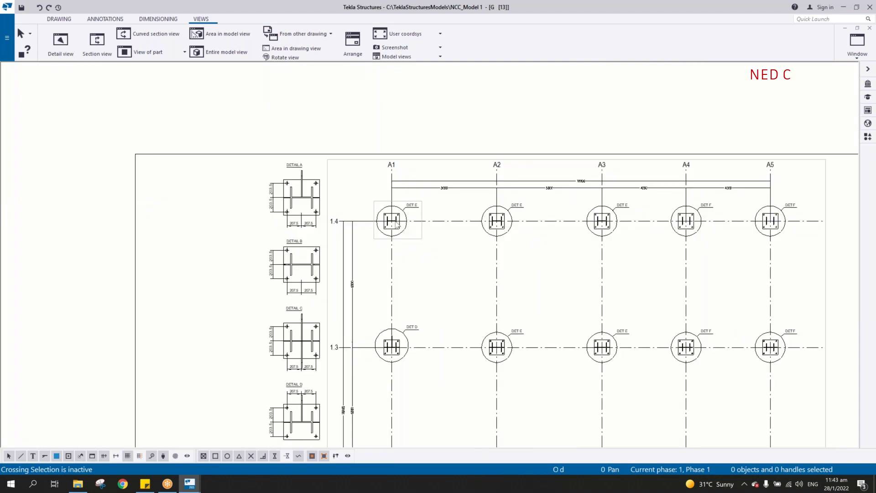
{"action": "scroll", "coordinate": [404, 223], "scroll_direction": "up", "scroll_amount": 3}
{"action": "scroll", "coordinate": [407, 221], "scroll_direction": "down", "scroll_amount": 2}
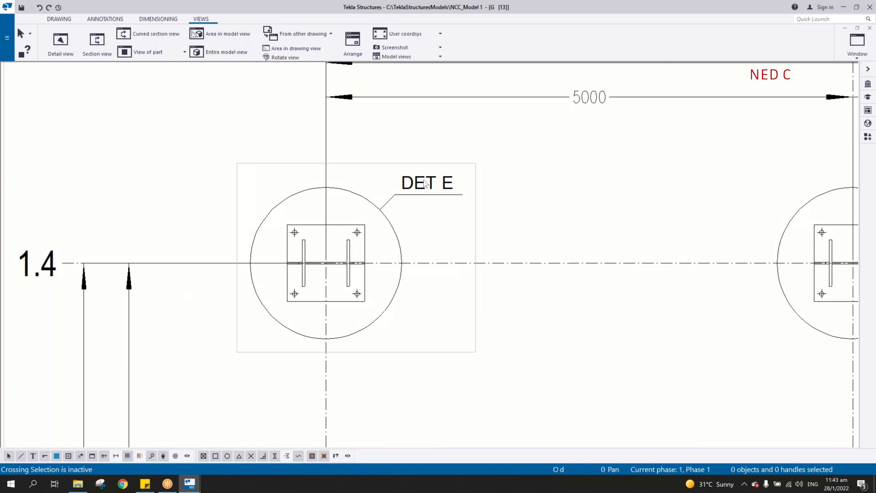
{"action": "scroll", "coordinate": [428, 196], "scroll_direction": "down", "scroll_amount": 5}
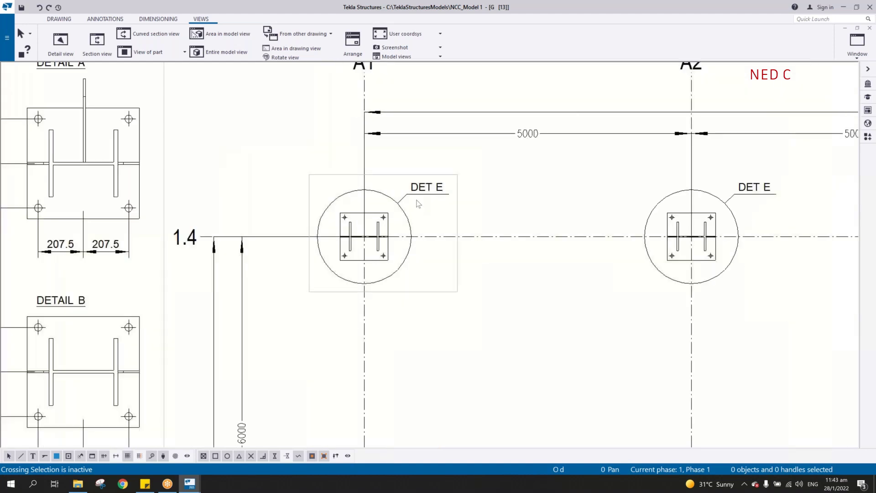
- Compare the enlarged detail views A to F with the matching detail marks on the plan down to grid 1.1
{"action": "middle_click_drag", "start_coordinate": [251, 153], "coordinate": [325, 156]}
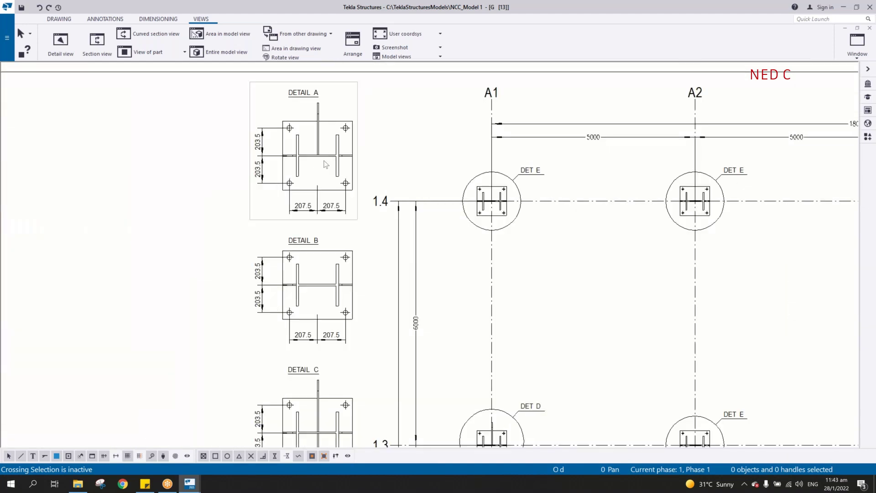
{"action": "scroll", "coordinate": [325, 163], "scroll_direction": "down", "scroll_amount": 3}
{"action": "scroll", "coordinate": [320, 197], "scroll_direction": "up", "scroll_amount": 3}
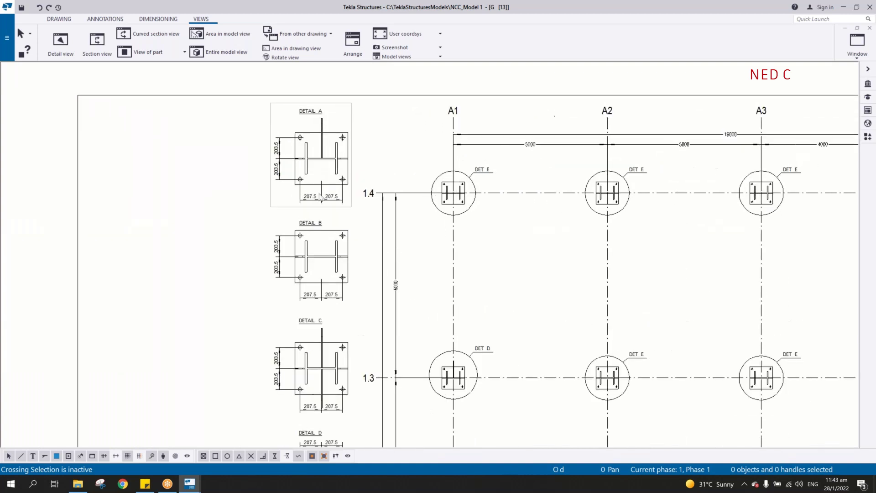
{"action": "scroll", "coordinate": [320, 196], "scroll_direction": "down", "scroll_amount": 1}
{"action": "middle_click_drag", "start_coordinate": [331, 343], "coordinate": [332, 213]}
{"action": "scroll", "coordinate": [328, 268], "scroll_direction": "down", "scroll_amount": 4}
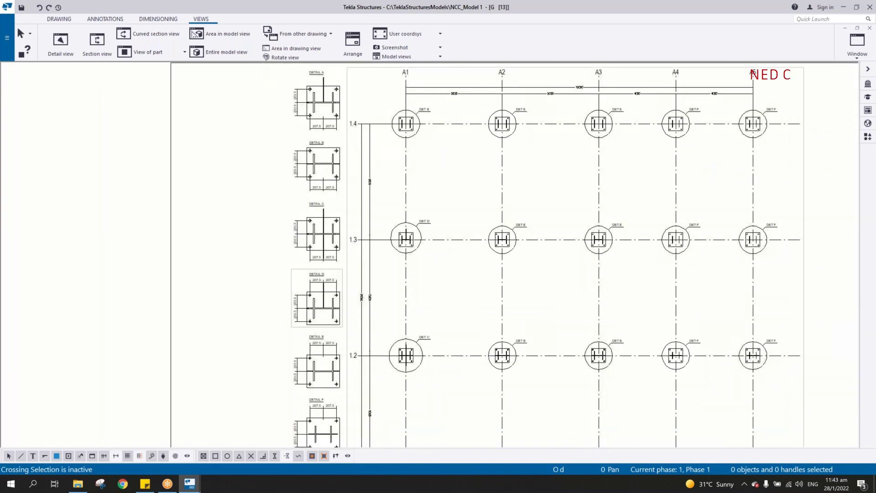
{"action": "middle_click_drag", "start_coordinate": [345, 311], "coordinate": [342, 272]}
{"action": "middle_click_drag", "start_coordinate": [335, 396], "coordinate": [369, 320]}
{"action": "scroll", "coordinate": [413, 338], "scroll_direction": "up", "scroll_amount": 2}
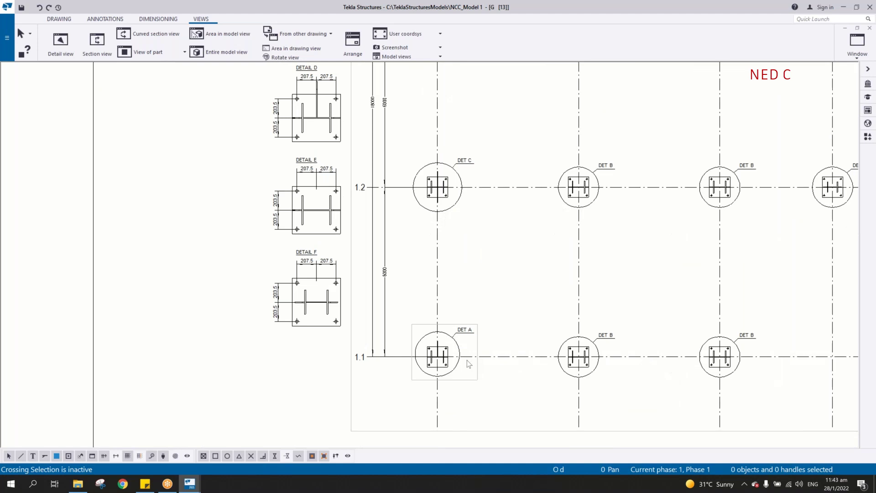
{"action": "scroll", "coordinate": [469, 364], "scroll_direction": "up", "scroll_amount": 3}
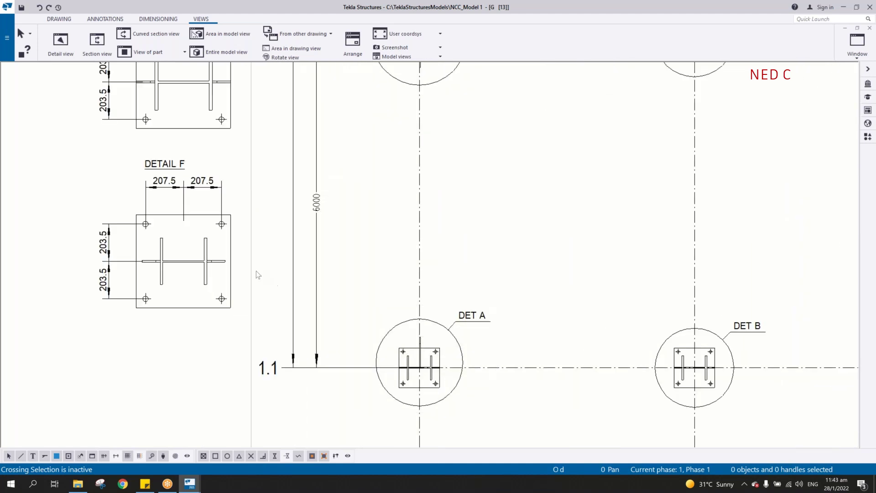
{"action": "middle_click_drag", "start_coordinate": [269, 265], "coordinate": [447, 290]}
{"action": "scroll", "coordinate": [447, 290], "scroll_direction": "up", "scroll_amount": 3}
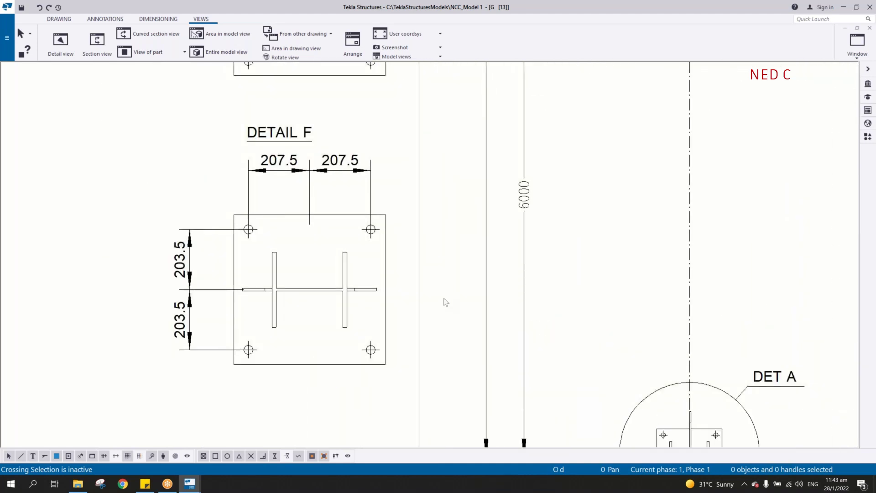
- Examine the anchor bolt dimensions in the enlarged details and the plate orientation of the Detail A mark at grids A1 and 1.1
{"action": "scroll", "coordinate": [444, 299], "scroll_direction": "down", "scroll_amount": 4}
{"action": "middle_click_drag", "start_coordinate": [445, 178], "coordinate": [435, 381]}
{"action": "middle_click_drag", "start_coordinate": [397, 105], "coordinate": [402, 260]}
{"action": "scroll", "coordinate": [384, 119], "scroll_direction": "up", "scroll_amount": 2}
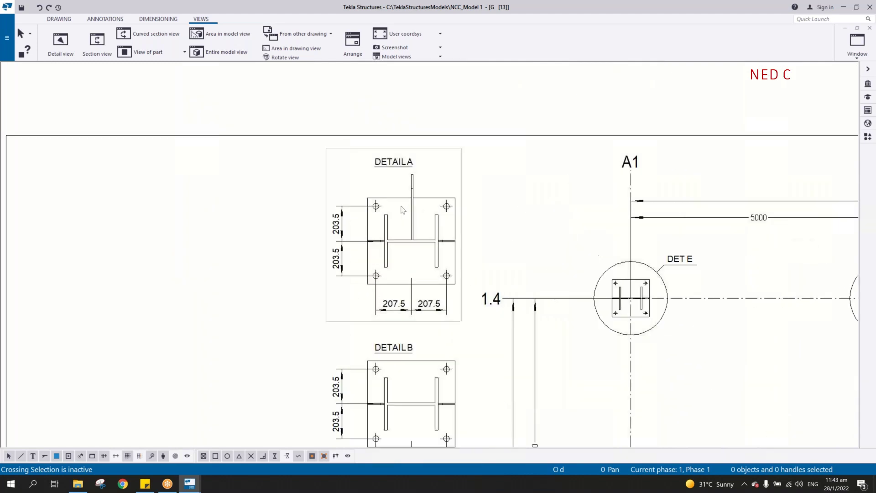
{"action": "scroll", "coordinate": [401, 209], "scroll_direction": "up", "scroll_amount": 2}
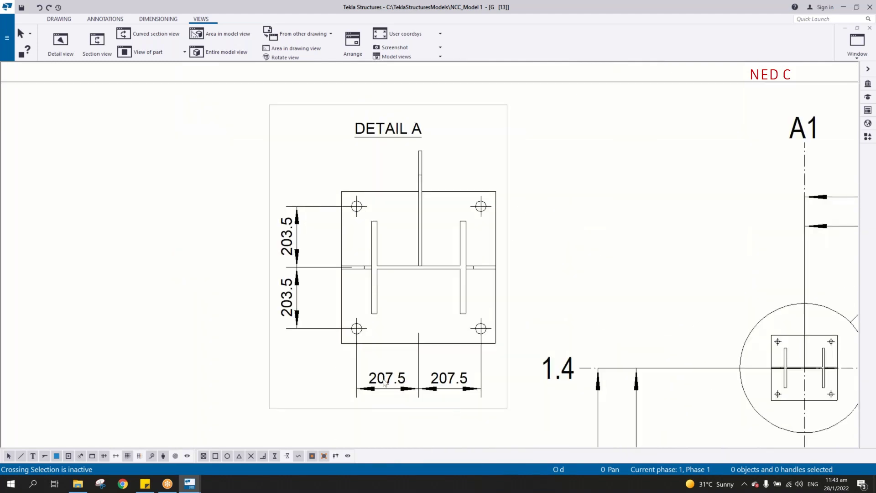
{"action": "scroll", "coordinate": [384, 382], "scroll_direction": "down", "scroll_amount": 5}
{"action": "middle_click_drag", "start_coordinate": [385, 190], "coordinate": [382, 64]}
{"action": "middle_click_drag", "start_coordinate": [382, 310], "coordinate": [390, 72]}
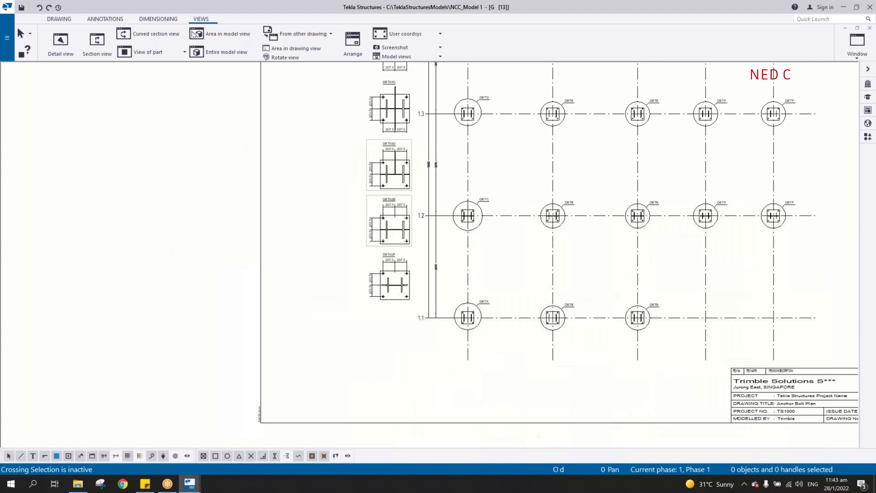
{"action": "scroll", "coordinate": [332, 217], "scroll_direction": "up", "scroll_amount": 4}
{"action": "middle_click_drag", "start_coordinate": [355, 225], "coordinate": [358, 272]}
{"action": "scroll", "coordinate": [403, 279], "scroll_direction": "down", "scroll_amount": 3}
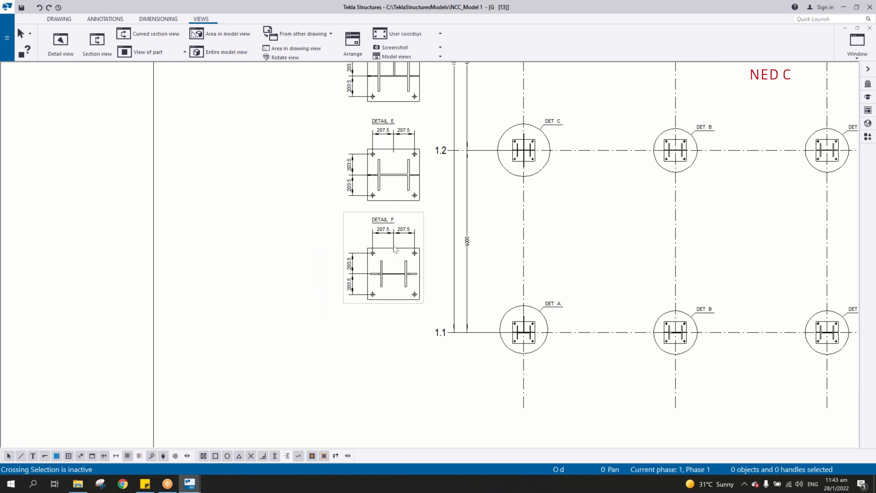
{"action": "scroll", "coordinate": [532, 322], "scroll_direction": "up", "scroll_amount": 5}
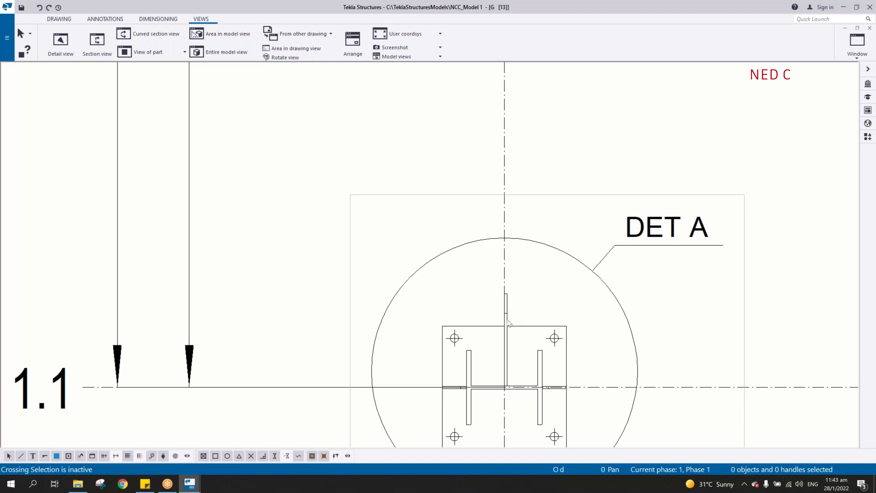
{"action": "scroll", "coordinate": [508, 322], "scroll_direction": "down", "scroll_amount": 6}
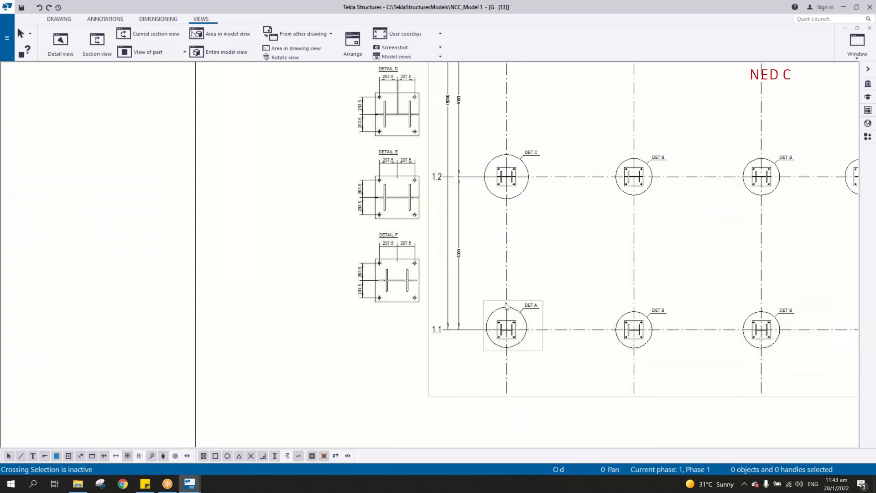
{"action": "scroll", "coordinate": [424, 169], "scroll_direction": "up", "scroll_amount": 6}
{"action": "middle_click_drag", "start_coordinate": [425, 169], "coordinate": [444, 272]}
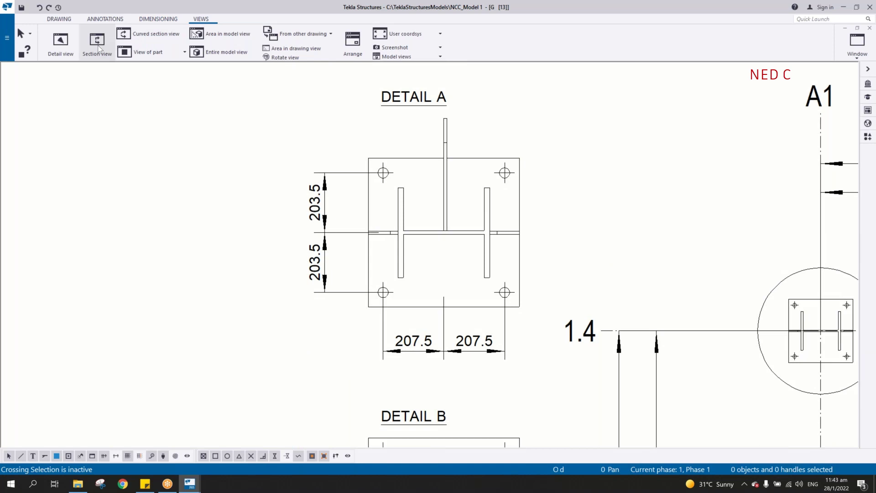
{"action": "left_click", "coordinate": [110, 61]}
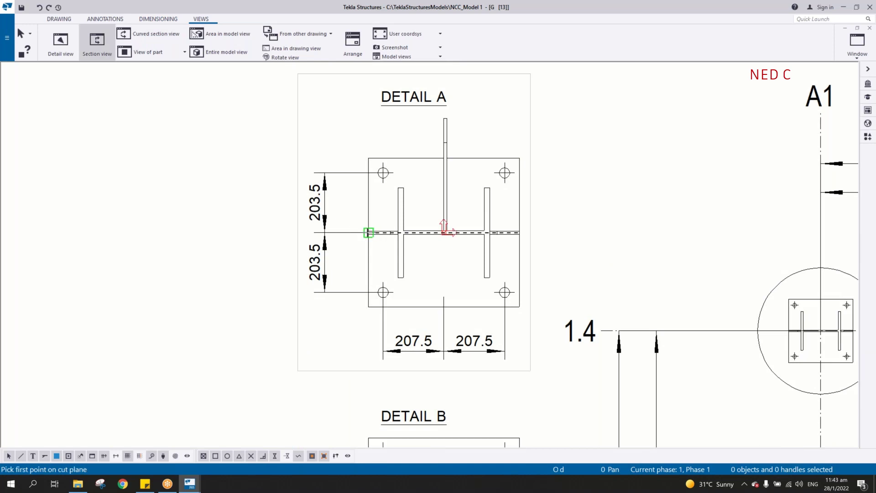
{"action": "left_click", "coordinate": [368, 232]}
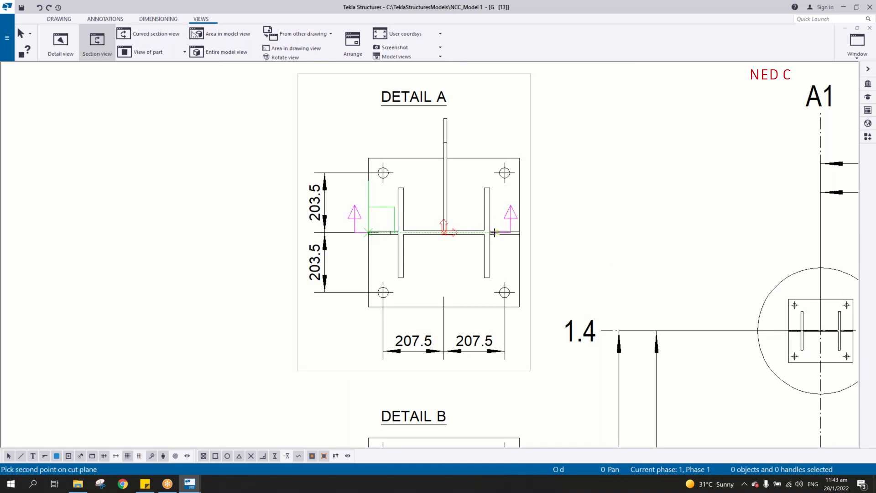
{"action": "right_click", "coordinate": [434, 187]}
{"action": "left_click", "coordinate": [445, 197]}
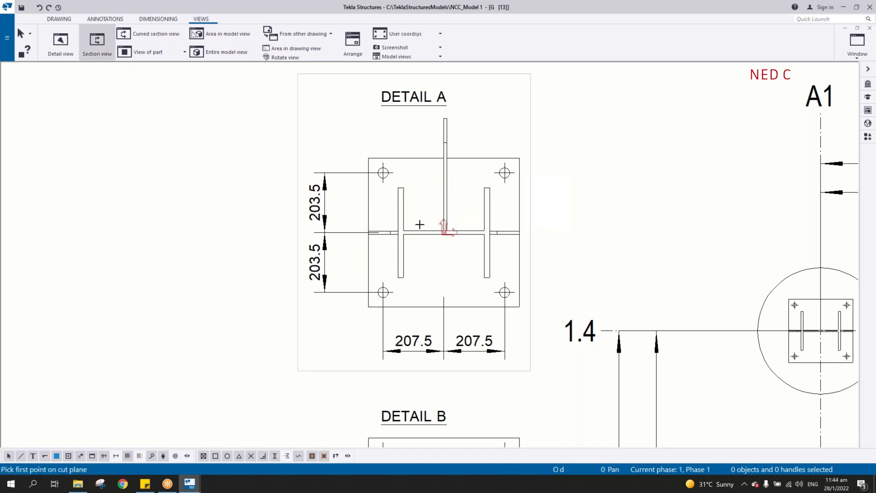
- Create a section view cut vertically along Detail A's upright plate, with a cut box around the base plate, and place it beside Detail A
{"action": "scroll", "coordinate": [428, 217], "scroll_direction": "up", "scroll_amount": 2}
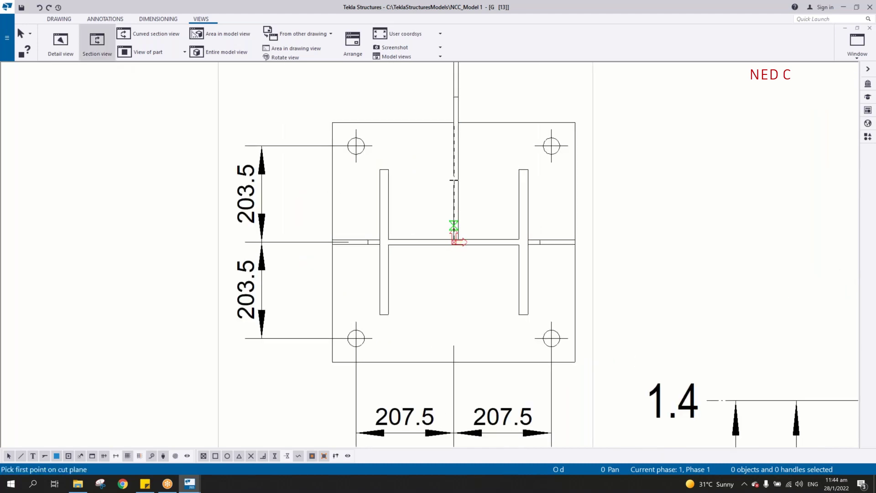
{"action": "left_click", "coordinate": [454, 181]}
{"action": "left_click", "coordinate": [456, 157]}
{"action": "scroll", "coordinate": [445, 173], "scroll_direction": "down", "scroll_amount": 3}
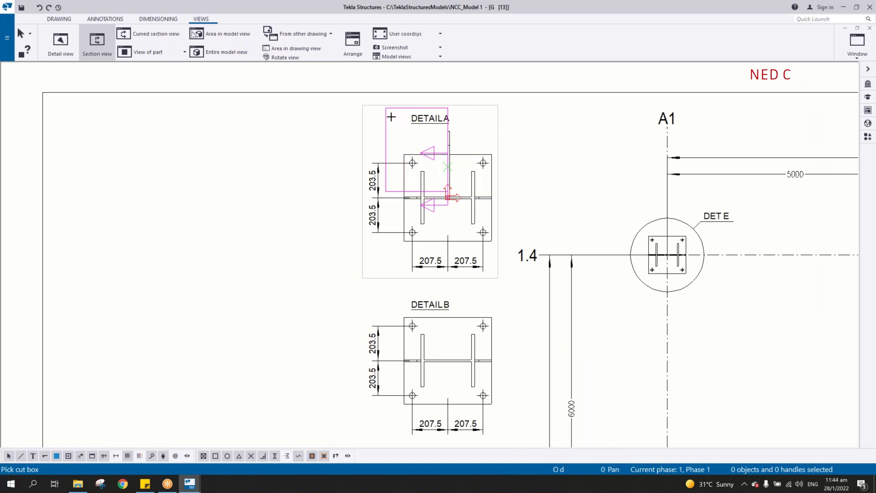
{"action": "scroll", "coordinate": [499, 276], "scroll_direction": "down", "scroll_amount": 1}
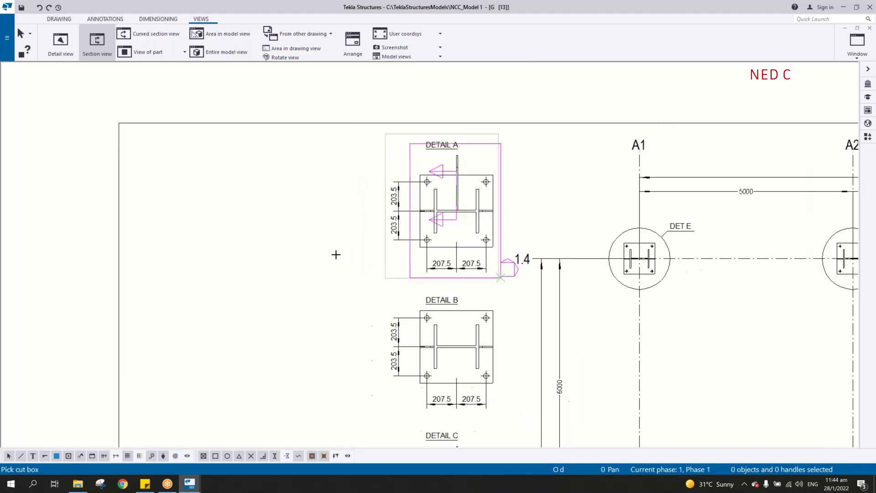
{"action": "scroll", "coordinate": [336, 254], "scroll_direction": "down", "scroll_amount": 1}
{"action": "left_click", "coordinate": [299, 313]}
{"action": "right_click", "coordinate": [346, 224]}
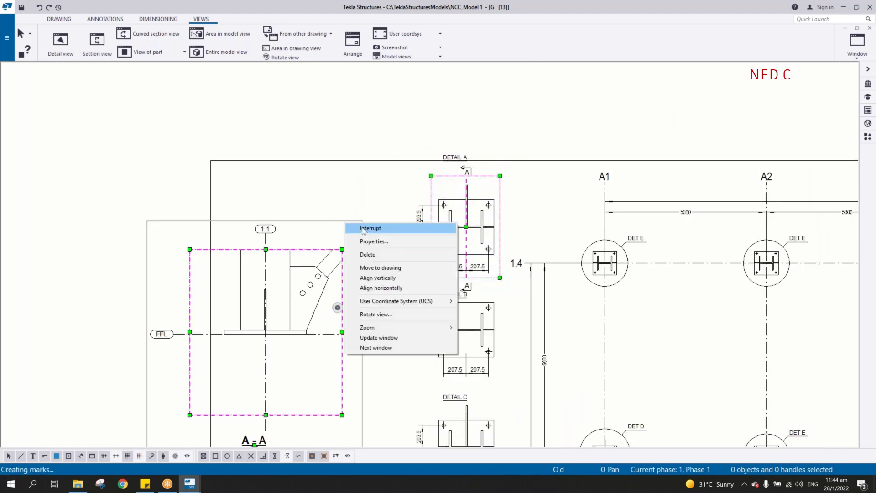
{"action": "left_click", "coordinate": [364, 228]}
{"action": "left_click_drag", "start_coordinate": [329, 223], "coordinate": [375, 188]}
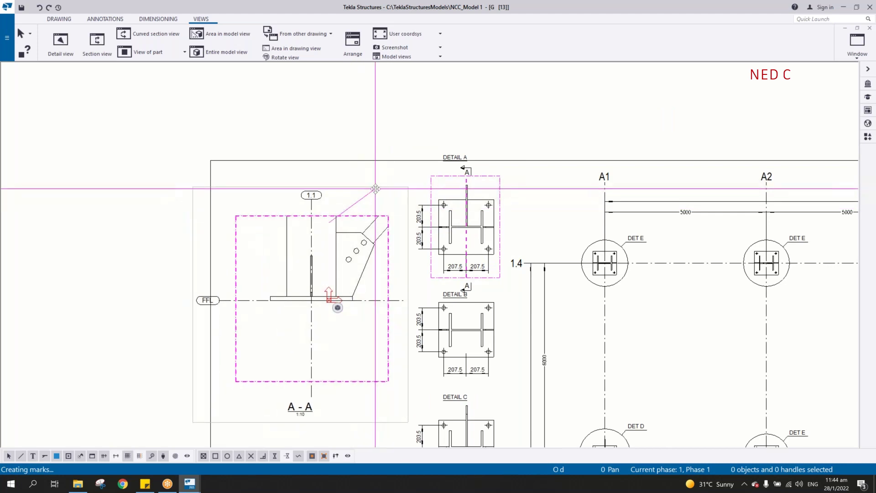
- Define a section through Detail B along its horizontal web, looking upward, with a cut box enclosing the base plate
{"action": "scroll", "coordinate": [368, 245], "scroll_direction": "up", "scroll_amount": 2}
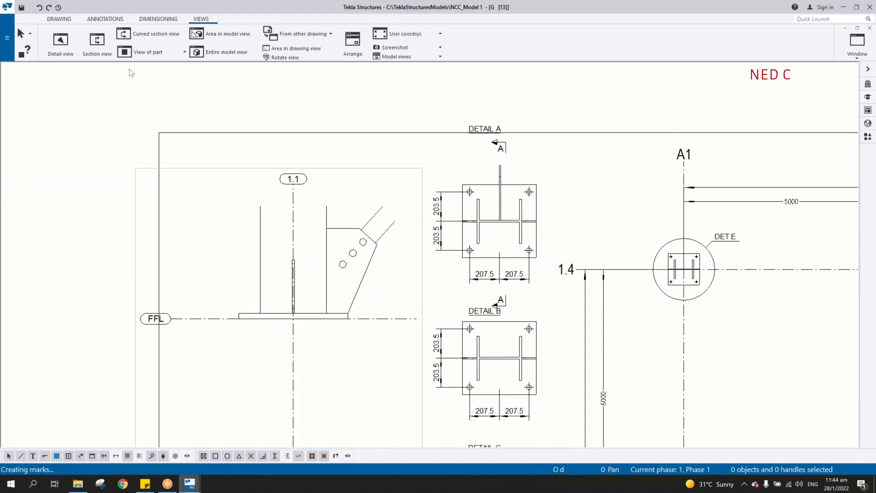
{"action": "left_click", "coordinate": [97, 44]}
{"action": "middle_click_drag", "start_coordinate": [392, 237], "coordinate": [396, 112]}
{"action": "scroll", "coordinate": [395, 112], "scroll_direction": "down", "scroll_amount": 1}
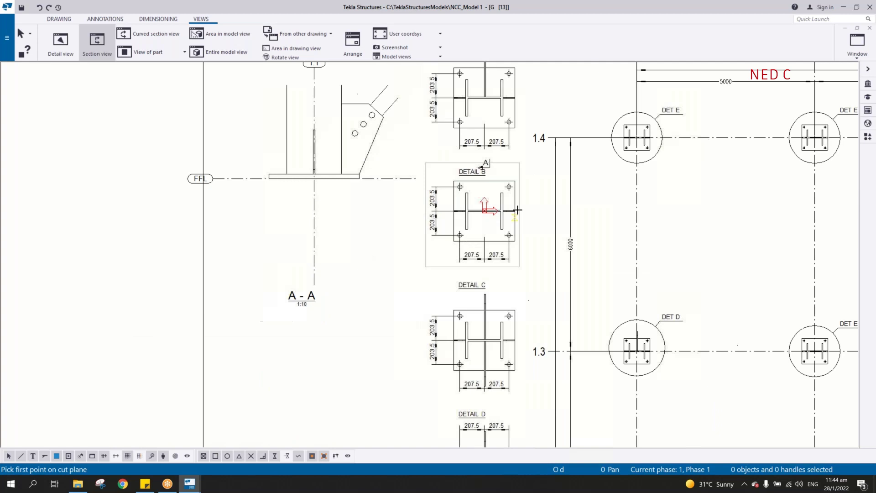
{"action": "scroll", "coordinate": [502, 205], "scroll_direction": "up", "scroll_amount": 3}
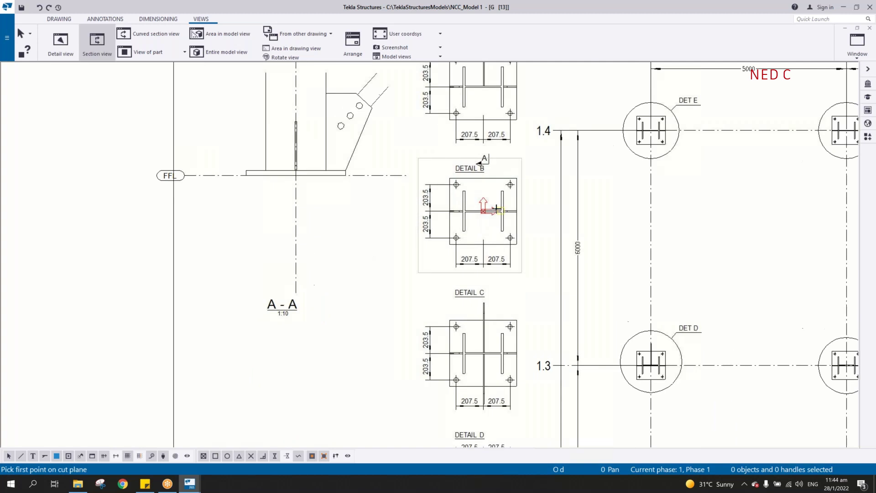
{"action": "scroll", "coordinate": [454, 219], "scroll_direction": "up", "scroll_amount": 1}
{"action": "left_click", "coordinate": [455, 218]}
{"action": "left_click", "coordinate": [573, 158]}
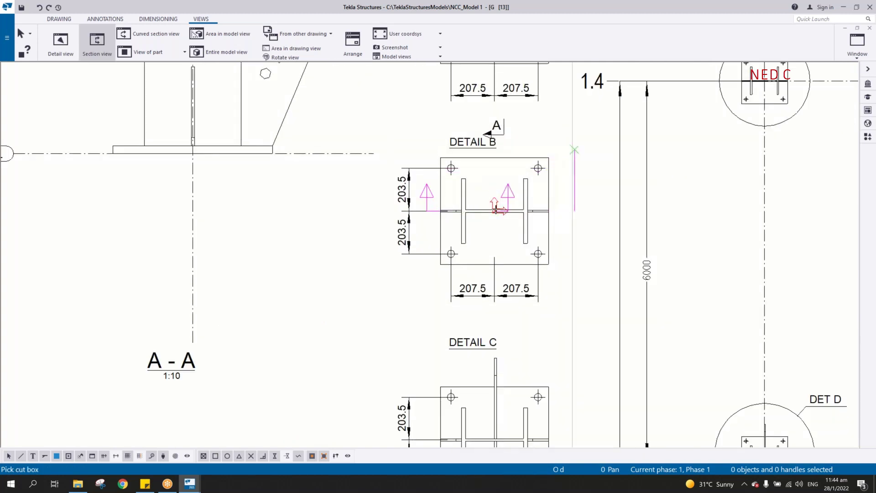
{"action": "left_click", "coordinate": [419, 275]}
- Place Detail B's section view beside the enlarged details and move it directly below the Detail A section, inside the drawing frame
{"action": "scroll", "coordinate": [418, 274], "scroll_direction": "down", "scroll_amount": 2}
{"action": "middle_click_drag", "start_coordinate": [418, 274], "coordinate": [473, 156]}
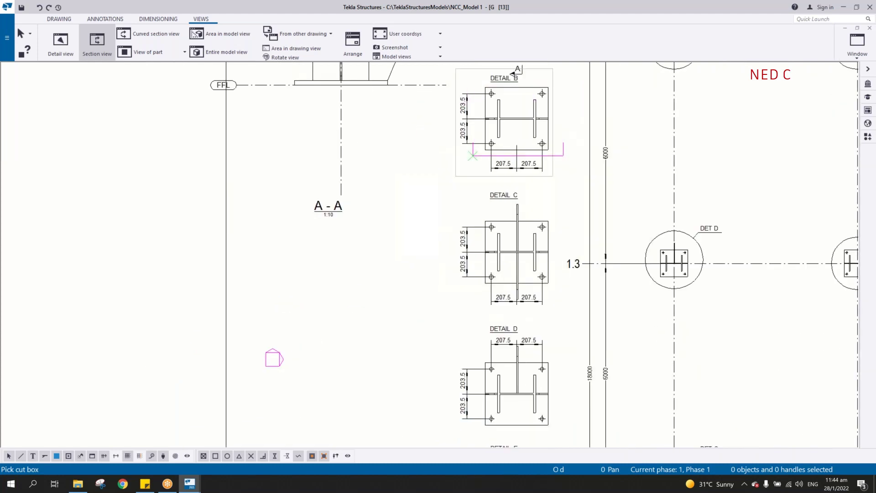
{"action": "left_click", "coordinate": [266, 366]}
{"action": "right_click", "coordinate": [373, 267]}
{"action": "left_click", "coordinate": [378, 272]}
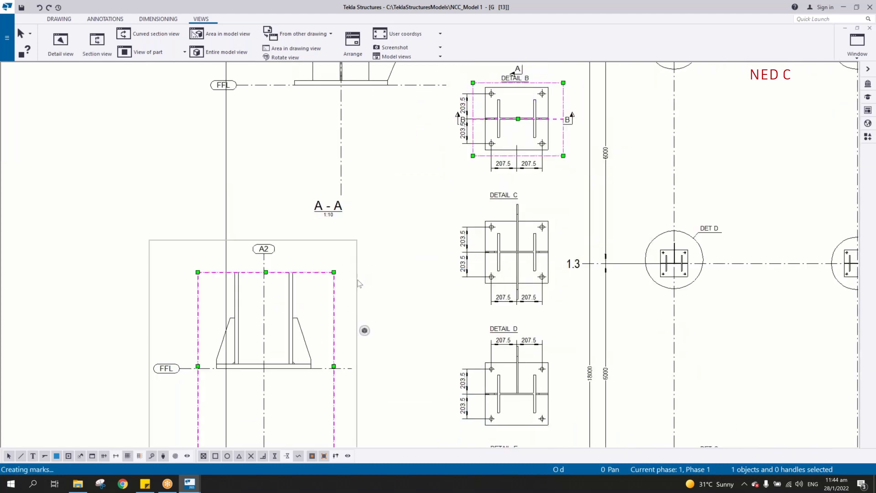
{"action": "left_click_drag", "start_coordinate": [360, 284], "coordinate": [434, 268]}
{"action": "scroll", "coordinate": [412, 289], "scroll_direction": "down", "scroll_amount": 2}
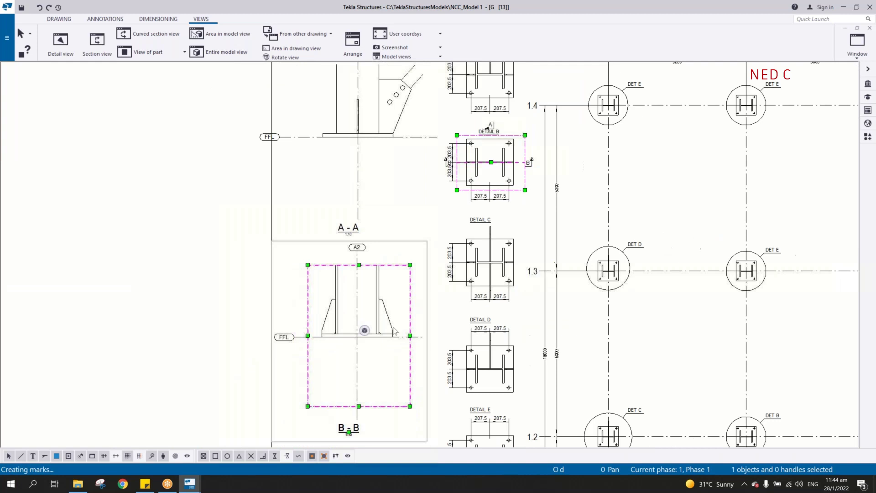
{"action": "middle_click_drag", "start_coordinate": [389, 300], "coordinate": [383, 220]}
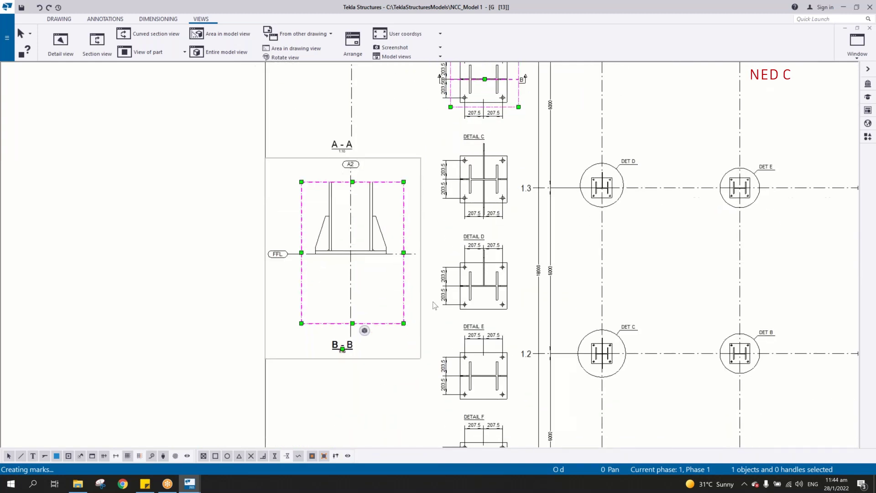
{"action": "middle_click_drag", "start_coordinate": [434, 305], "coordinate": [418, 215]}
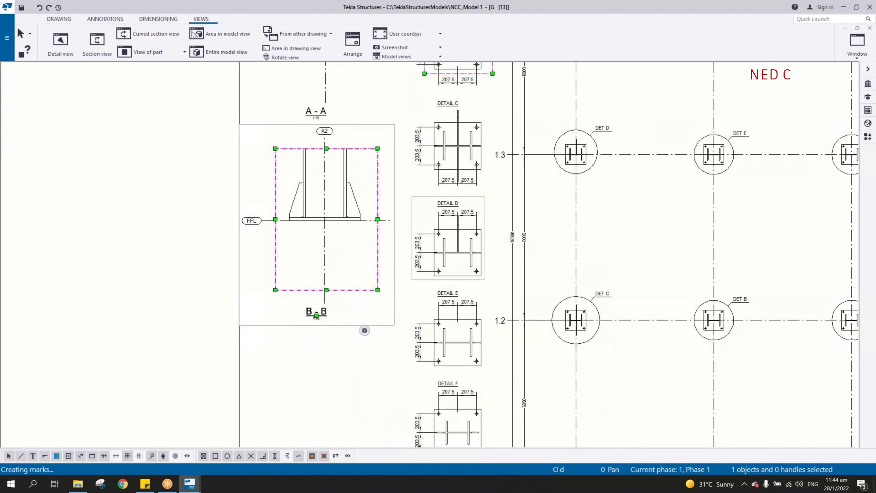
{"action": "left_click", "coordinate": [97, 44]}
{"action": "middle_click_drag", "start_coordinate": [587, 431], "coordinate": [559, 398]}
{"action": "scroll", "coordinate": [441, 352], "scroll_direction": "up", "scroll_amount": 4}
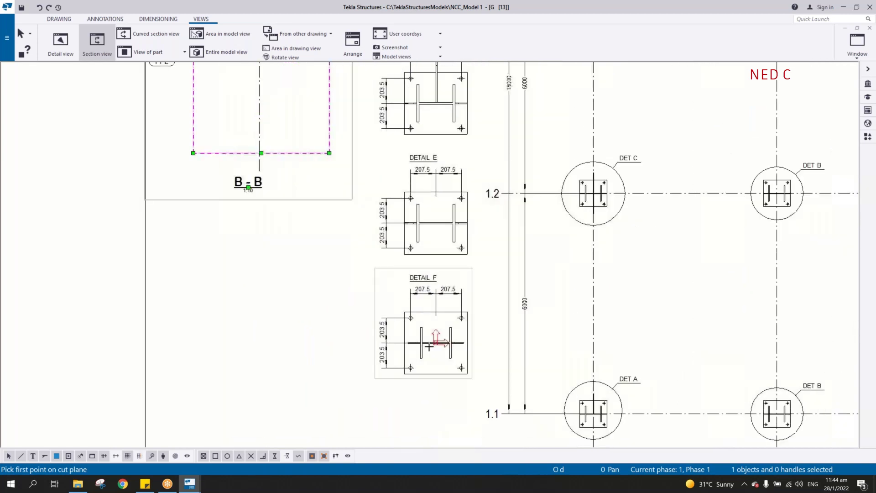
{"action": "left_click", "coordinate": [396, 340]}
{"action": "left_click", "coordinate": [483, 340]}
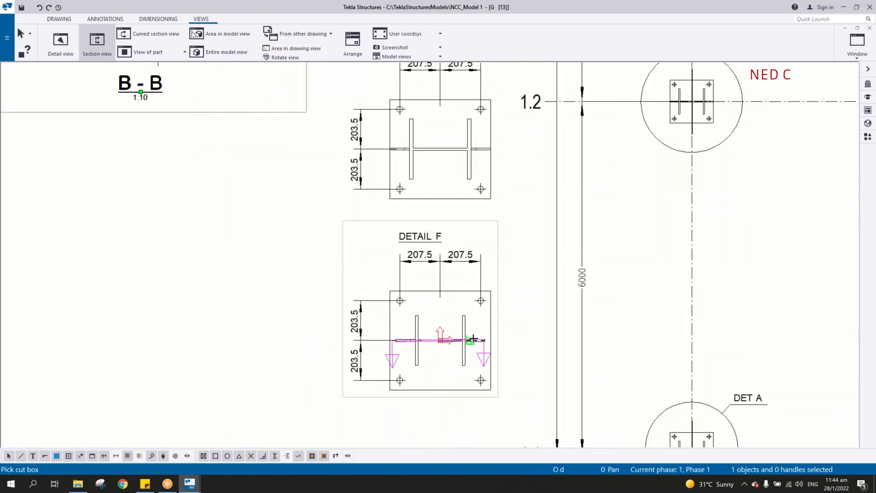
{"action": "right_click", "coordinate": [481, 291]}
{"action": "left_click", "coordinate": [498, 297]}
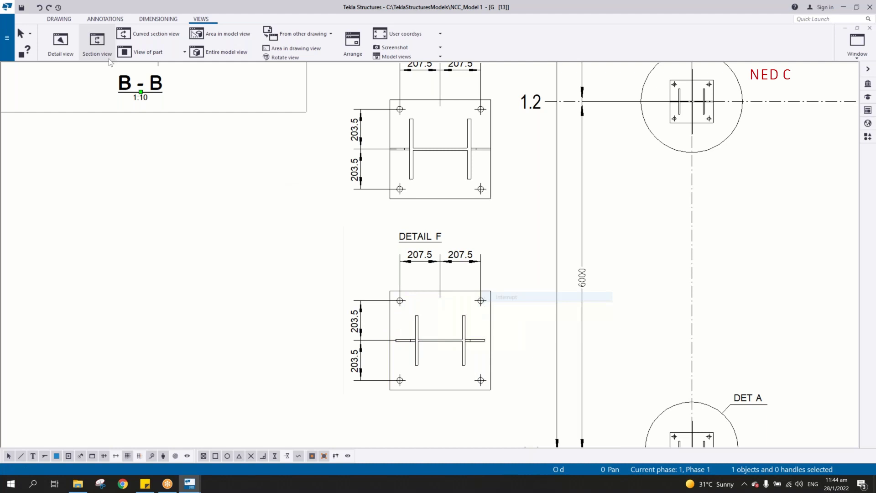
- Define a section through Detail F along its horizontal web, looking upward, with a cut box enclosing the base plate
{"action": "left_click", "coordinate": [98, 44]}
{"action": "scroll", "coordinate": [383, 351], "scroll_direction": "up", "scroll_amount": 2}
{"action": "scroll", "coordinate": [412, 344], "scroll_direction": "up", "scroll_amount": 2}
{"action": "left_click", "coordinate": [410, 318]}
{"action": "left_click", "coordinate": [509, 318]}
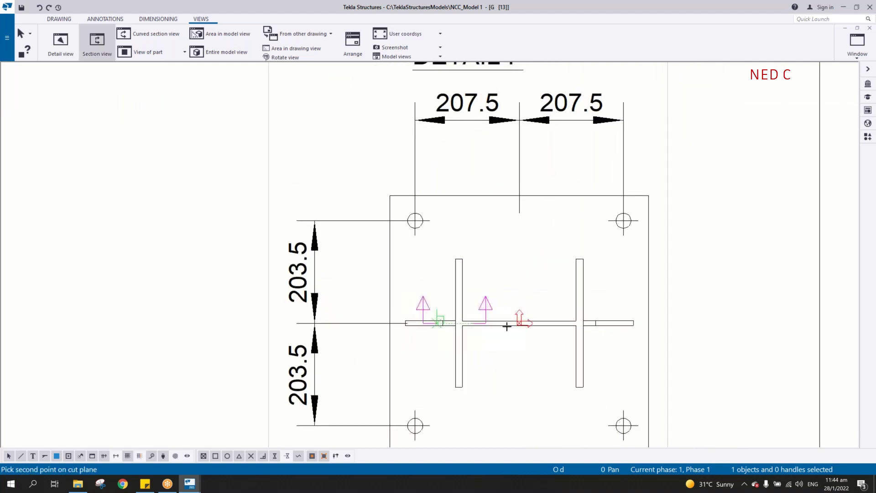
{"action": "scroll", "coordinate": [555, 322], "scroll_direction": "down", "scroll_amount": 1}
{"action": "scroll", "coordinate": [557, 321], "scroll_direction": "down", "scroll_amount": 1}
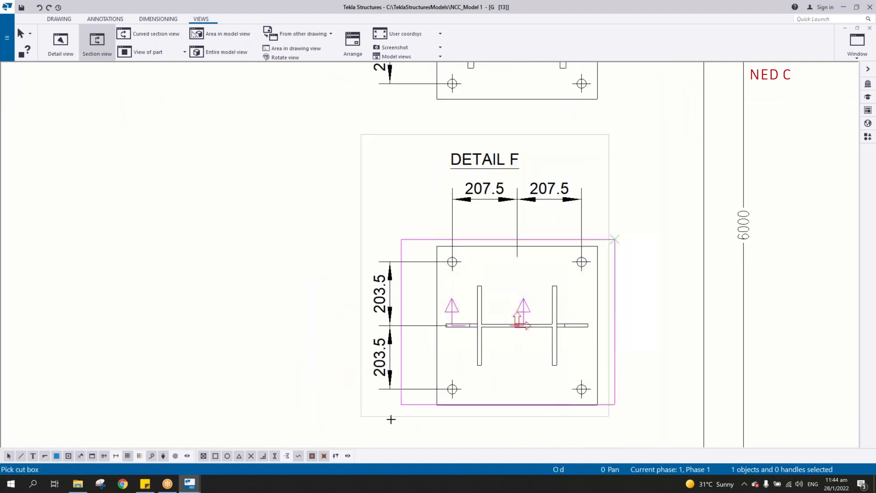
{"action": "scroll", "coordinate": [422, 412], "scroll_direction": "down", "scroll_amount": 1}
{"action": "left_click", "coordinate": [425, 413]}
- Place Detail F's section view beside the enlarged details, below section B-B, and move it inside the drawing frame
{"action": "scroll", "coordinate": [397, 405], "scroll_direction": "down", "scroll_amount": 2}
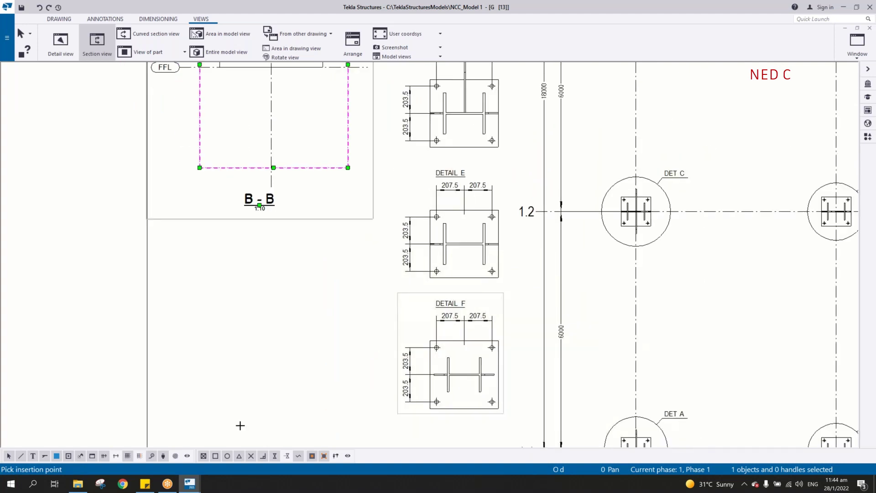
{"action": "scroll", "coordinate": [307, 307], "scroll_direction": "down", "scroll_amount": 1}
{"action": "left_click", "coordinate": [410, 267]}
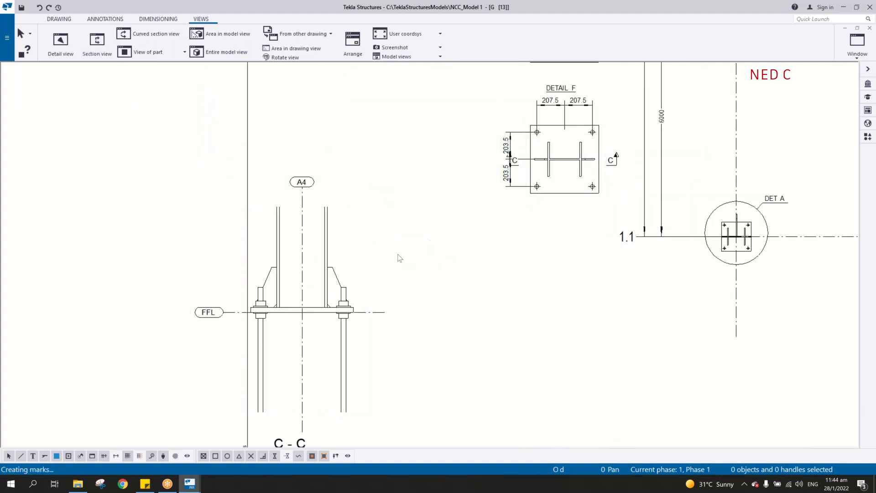
{"action": "left_click", "coordinate": [390, 267]}
{"action": "left_click_drag", "start_coordinate": [390, 269], "coordinate": [464, 175]}
- Stretch section view C-C's boundary downward and to both sides so it encloses the full hooked anchor rods
{"action": "left_click_drag", "start_coordinate": [441, 318], "coordinate": [454, 393]}
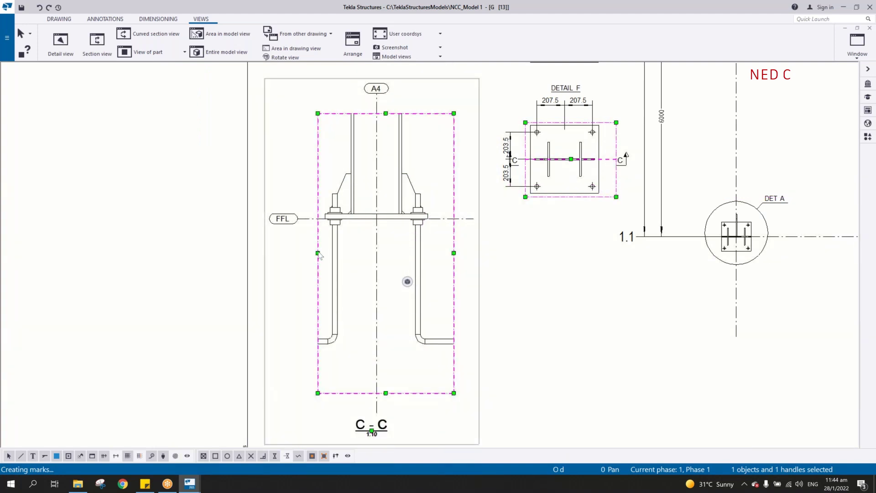
{"action": "mouse_move", "coordinate": [319, 253]}
{"action": "left_mouse_down"}
{"action": "mouse_move", "coordinate": [309, 221]}
{"action": "mouse_move", "coordinate": [333, 250]}
{"action": "mouse_move", "coordinate": [342, 249]}
{"action": "mouse_move", "coordinate": [315, 259]}
{"action": "left_mouse_up"}
{"action": "middle_click_drag", "start_coordinate": [460, 310], "coordinate": [432, 305]}
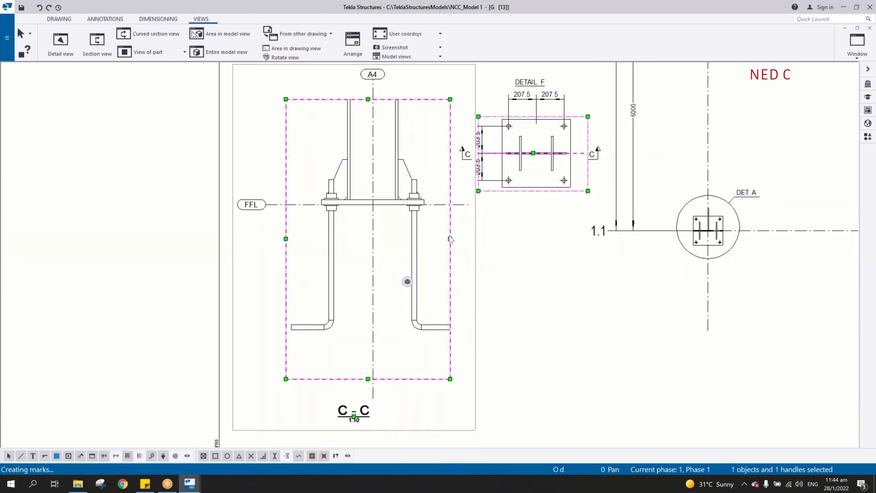
{"action": "left_click_drag", "start_coordinate": [451, 239], "coordinate": [458, 242]}
{"action": "middle_click_drag", "start_coordinate": [485, 288], "coordinate": [459, 293]}
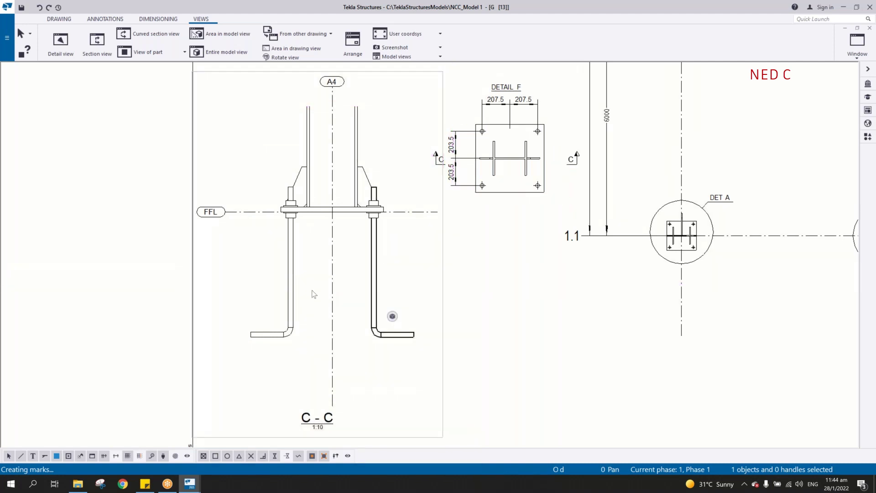
- Add marks to both anchor rods in section C-C and move them down beside the rod shafts, below the base plate
{"action": "right_click", "coordinate": [293, 291]}
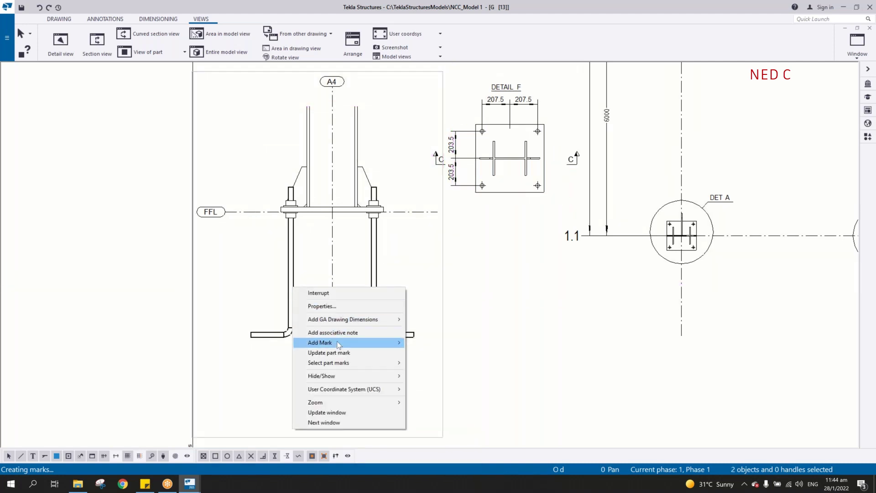
{"action": "mouse_move", "coordinate": [366, 343]}
{"action": "left_click", "coordinate": [433, 353]}
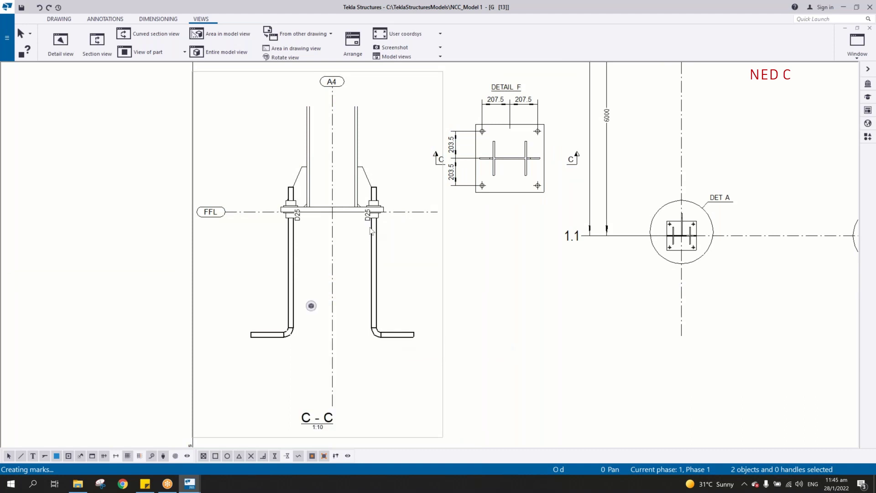
{"action": "scroll", "coordinate": [359, 213], "scroll_direction": "up", "scroll_amount": 2}
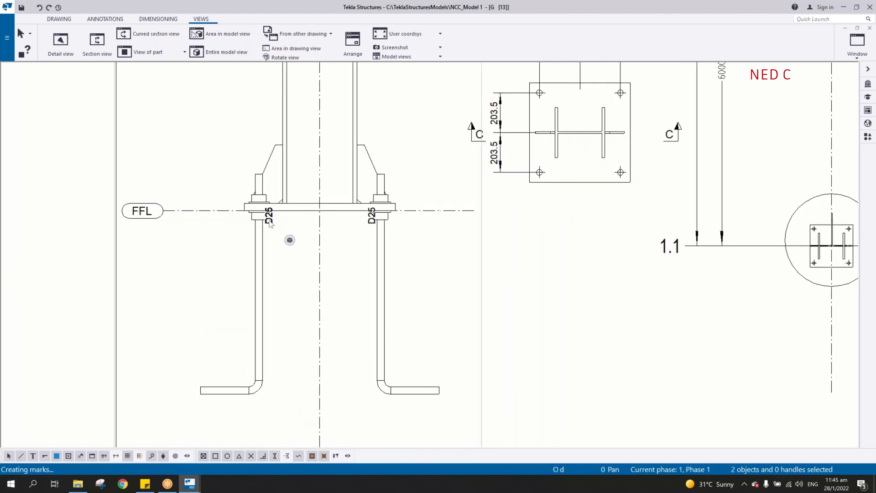
{"action": "left_click_drag", "start_coordinate": [269, 220], "coordinate": [270, 270]}
{"action": "left_click", "coordinate": [377, 265]}
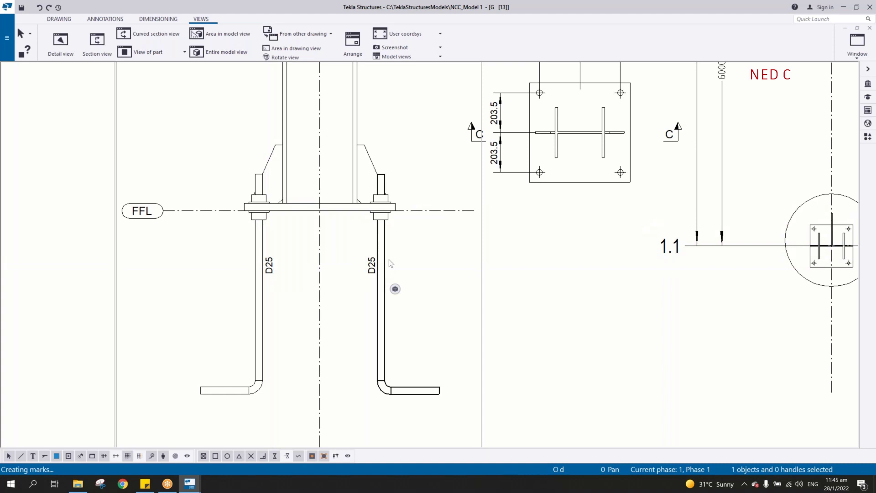
- Move section view B-B slightly down to space it more evenly between sections A-A and C-C
{"action": "scroll", "coordinate": [404, 262], "scroll_direction": "down", "scroll_amount": 4}
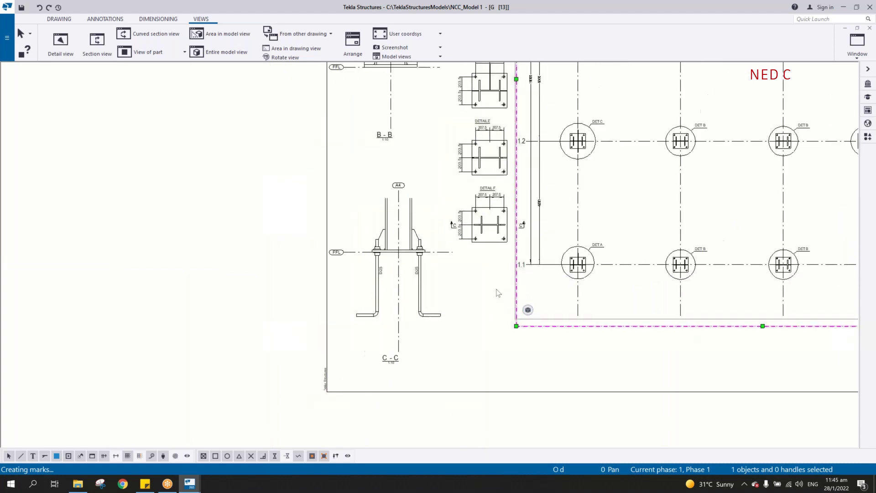
{"action": "scroll", "coordinate": [499, 293], "scroll_direction": "down", "scroll_amount": 5}
{"action": "left_click", "coordinate": [560, 282]}
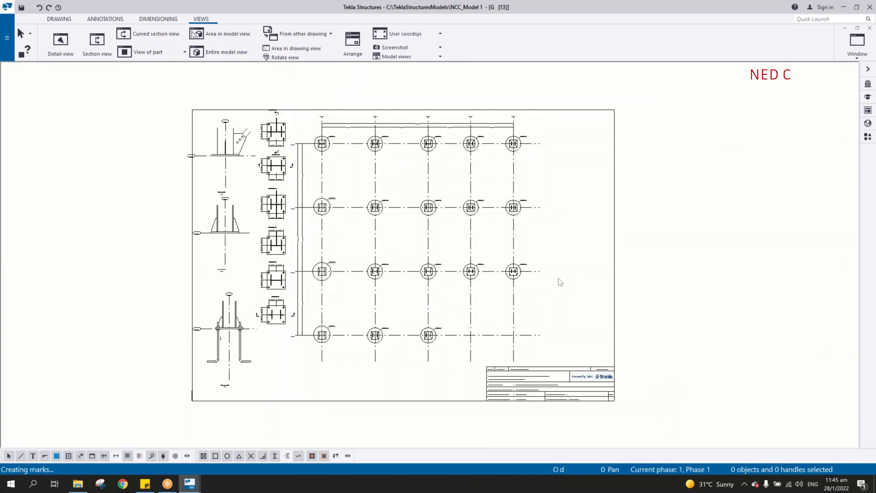
{"action": "scroll", "coordinate": [562, 283], "scroll_direction": "up", "scroll_amount": 3}
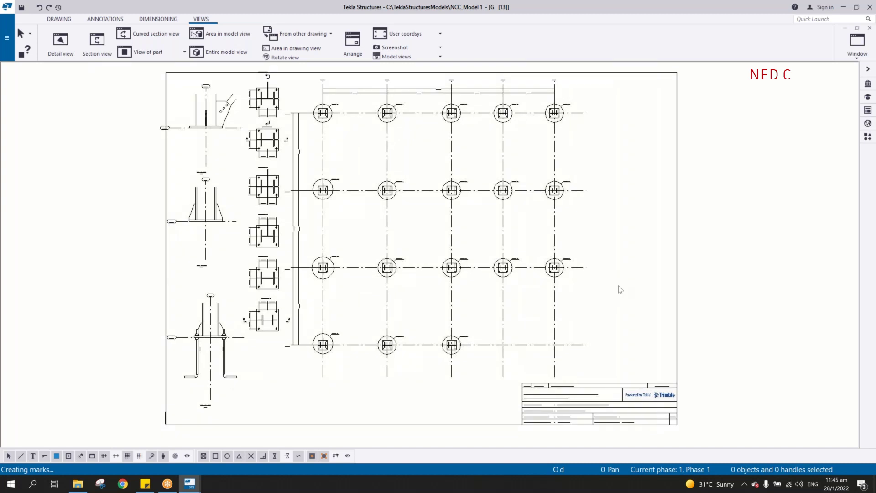
{"action": "scroll", "coordinate": [618, 286], "scroll_direction": "up", "scroll_amount": 3}
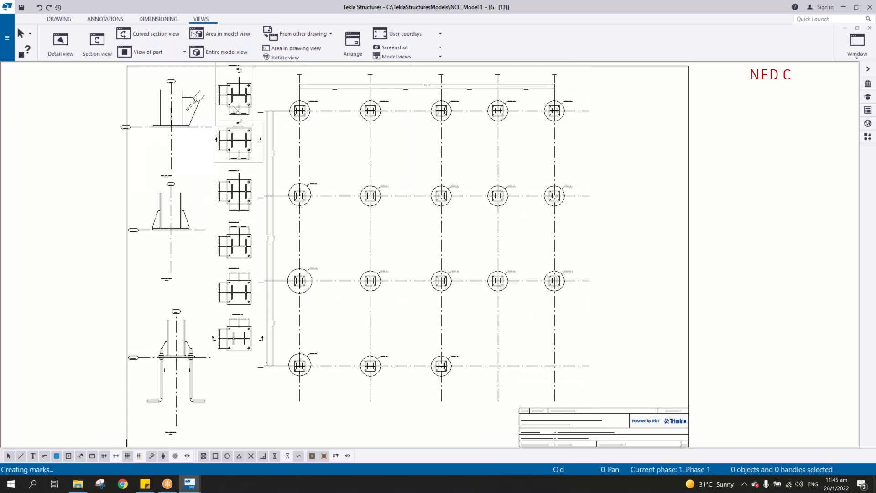
{"action": "left_click", "coordinate": [196, 286]}
{"action": "left_click_drag", "start_coordinate": [206, 294], "coordinate": [210, 303]}
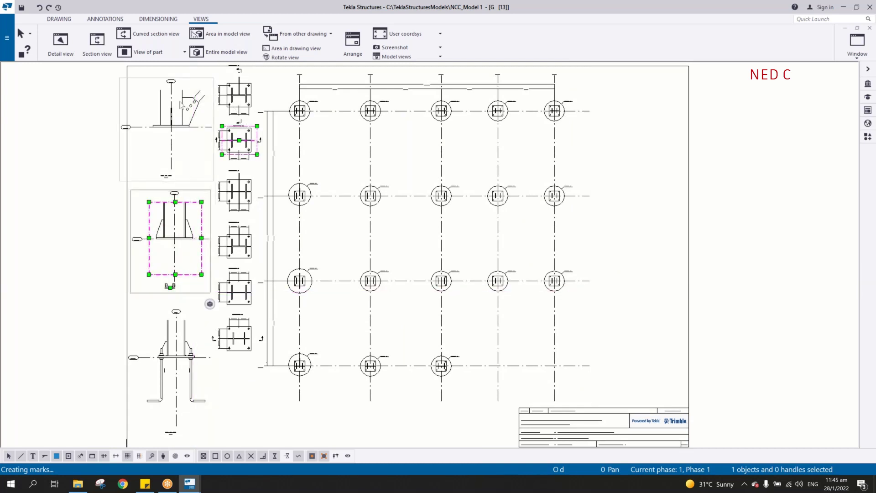
- Examine section A-A's grid lines and the section marks around Details A and B
{"action": "scroll", "coordinate": [181, 110], "scroll_direction": "up", "scroll_amount": 1}
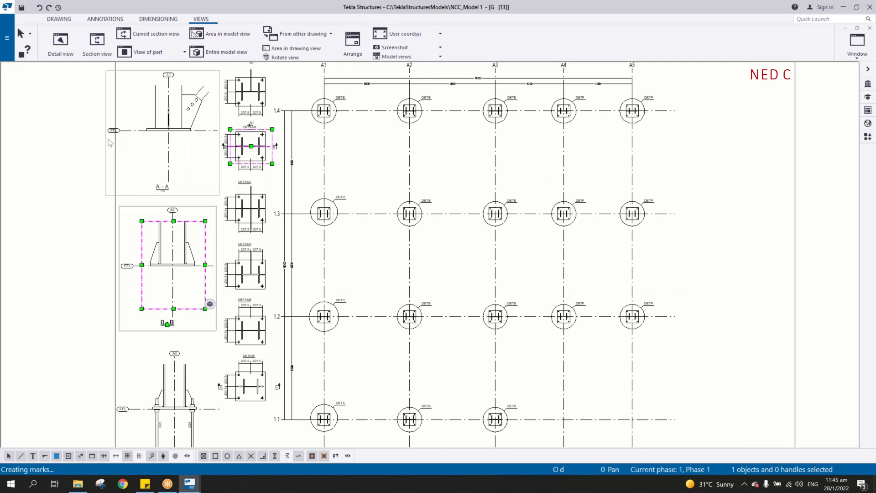
{"action": "left_click", "coordinate": [122, 130]}
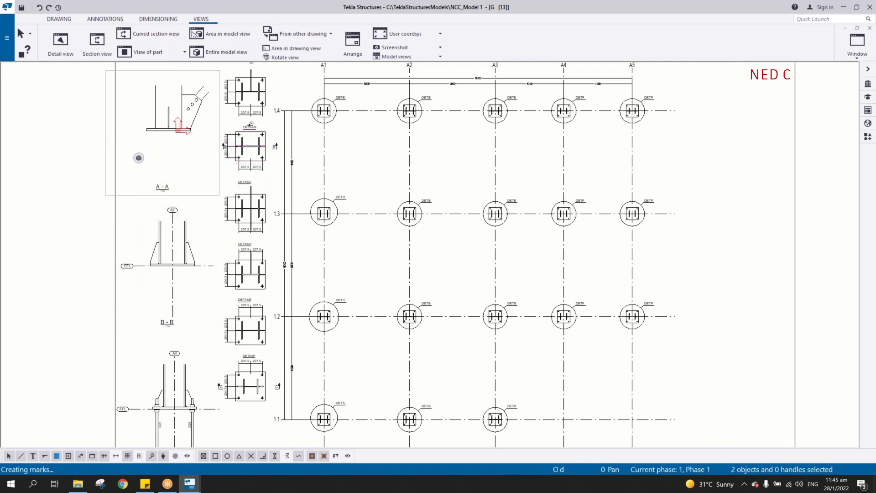
{"action": "left_click", "coordinate": [203, 164]}
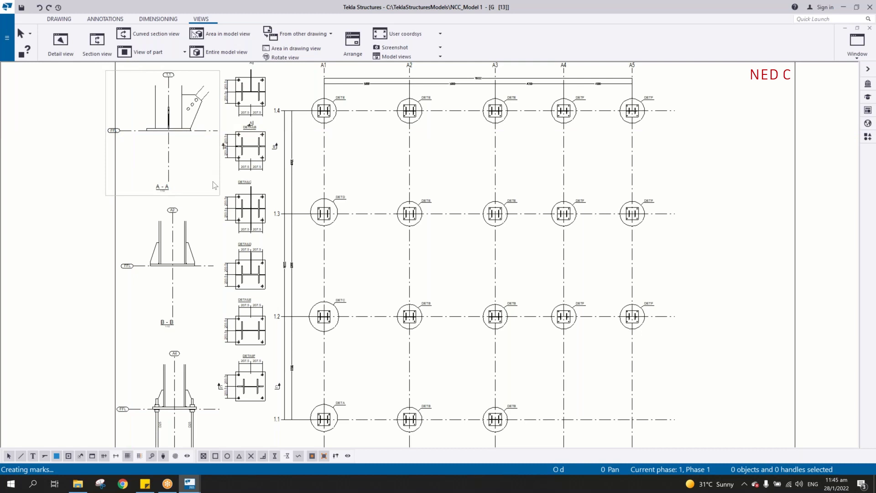
{"action": "middle_click_drag", "start_coordinate": [299, 274], "coordinate": [311, 276]}
{"action": "scroll", "coordinate": [283, 104], "scroll_direction": "up", "scroll_amount": 5}
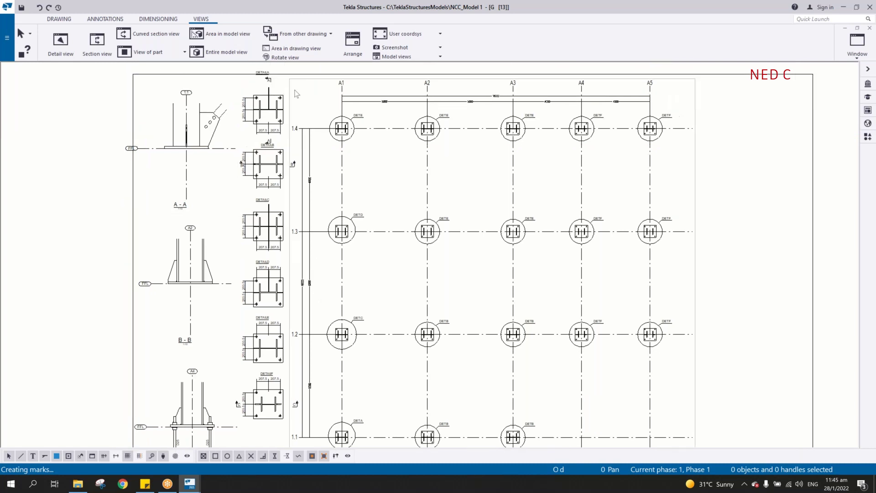
{"action": "scroll", "coordinate": [265, 122], "scroll_direction": "down", "scroll_amount": 5}
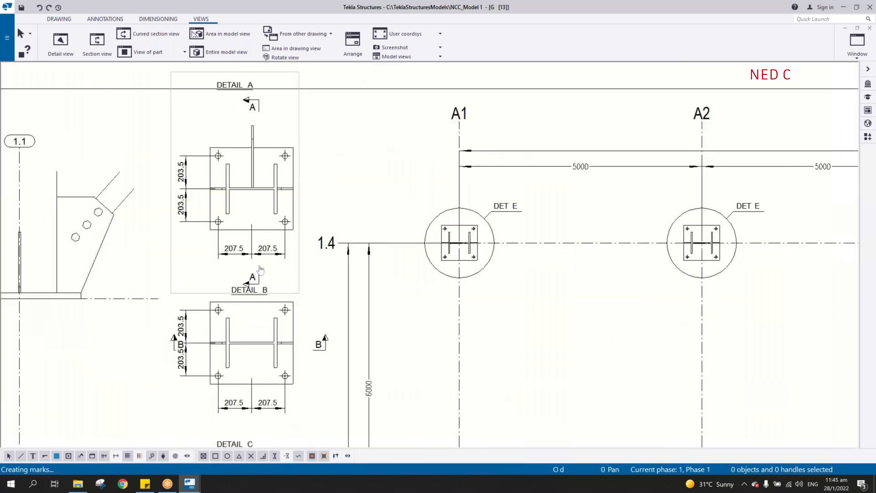
{"action": "scroll", "coordinate": [223, 112], "scroll_direction": "down", "scroll_amount": 4}
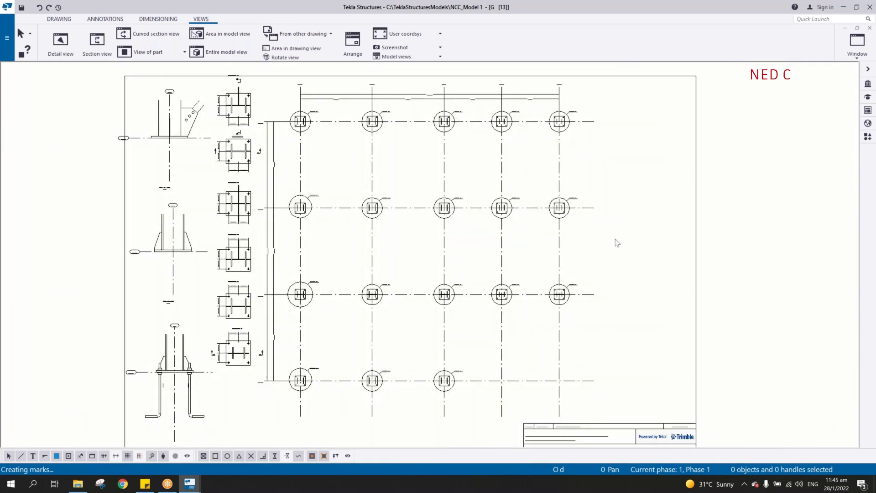
- Open the view properties within the general arrangement drawing properties and inspect the anchor bolt plan scale and detail view settings
{"action": "scroll", "coordinate": [614, 245], "scroll_direction": "up", "scroll_amount": 1}
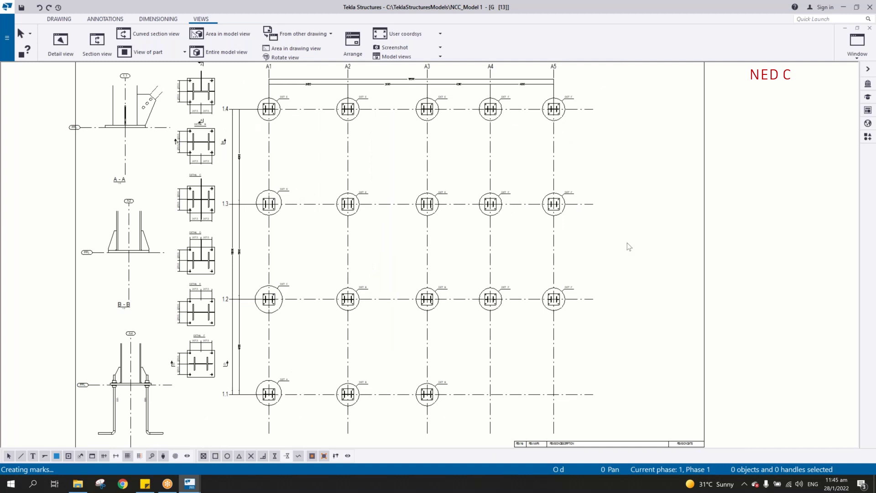
{"action": "double_click", "coordinate": [627, 243]}
{"action": "middle_click_drag", "start_coordinate": [400, 195], "coordinate": [367, 203]}
{"action": "left_click_drag", "start_coordinate": [621, 80], "coordinate": [634, 81]}
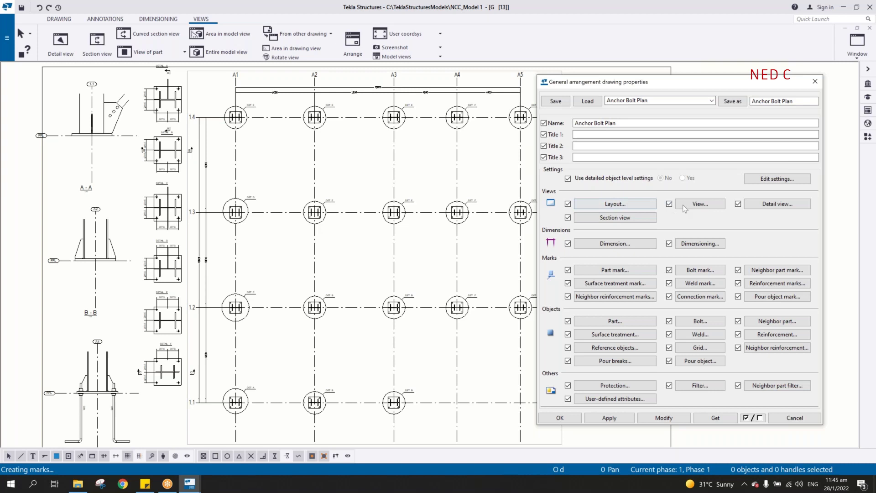
{"action": "left_click", "coordinate": [695, 208]}
{"action": "left_click_drag", "start_coordinate": [609, 104], "coordinate": [621, 216]}
{"action": "left_click", "coordinate": [632, 279]}
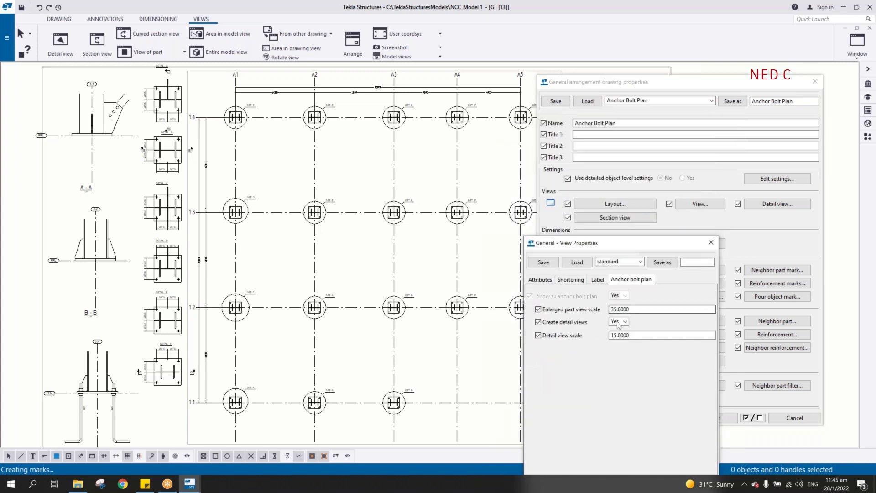
{"action": "left_click_drag", "start_coordinate": [651, 245], "coordinate": [676, 252]}
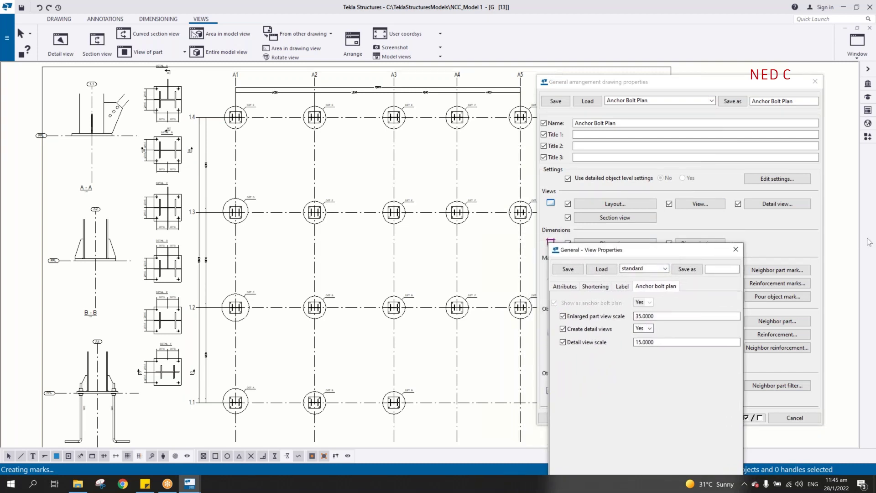